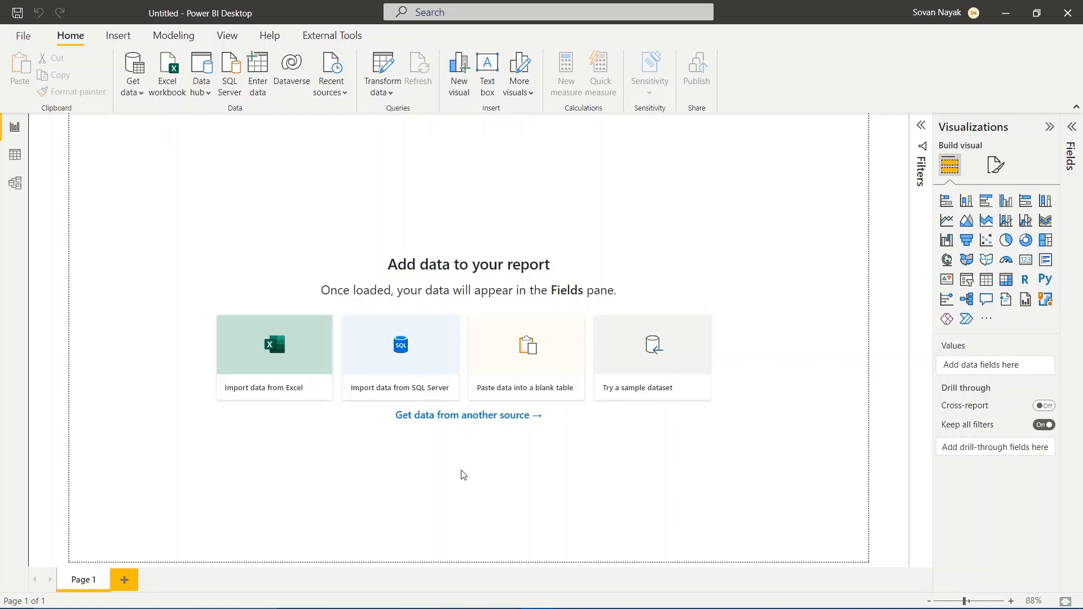
# - Import the AdventureWorks_Customers CSV file as a new query in Power Query Editor, keeping the default import settings
pyautogui.click(375, 63)
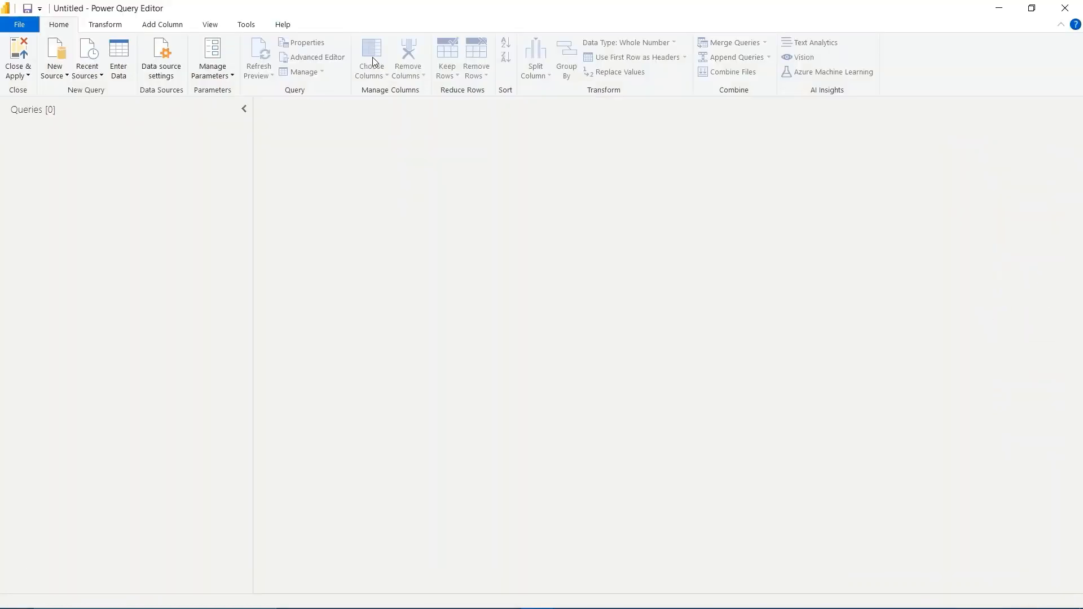
pyautogui.click(58, 72)
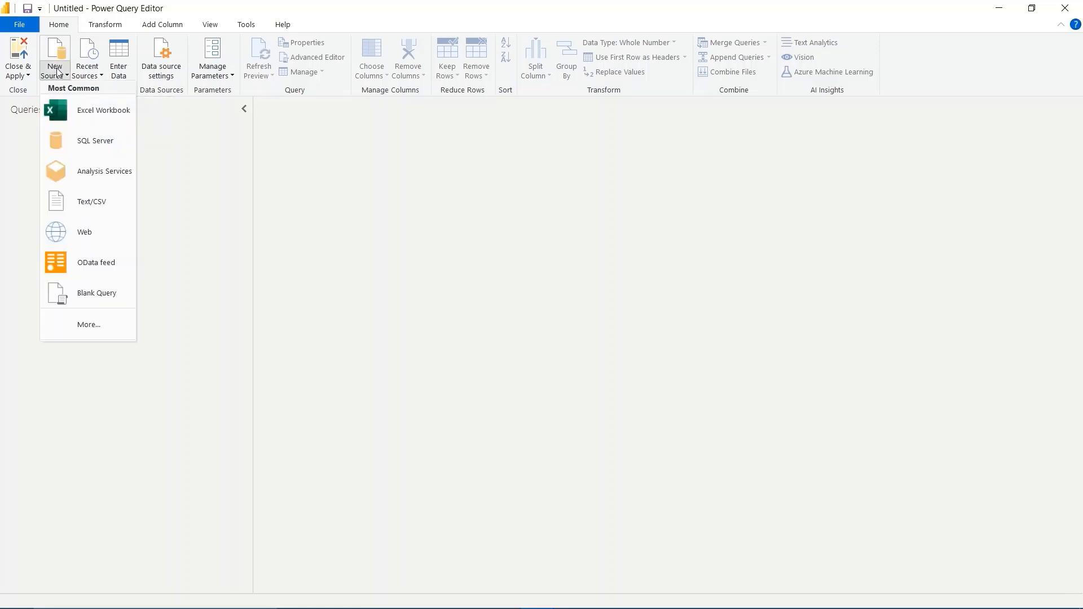
pyautogui.click(93, 203)
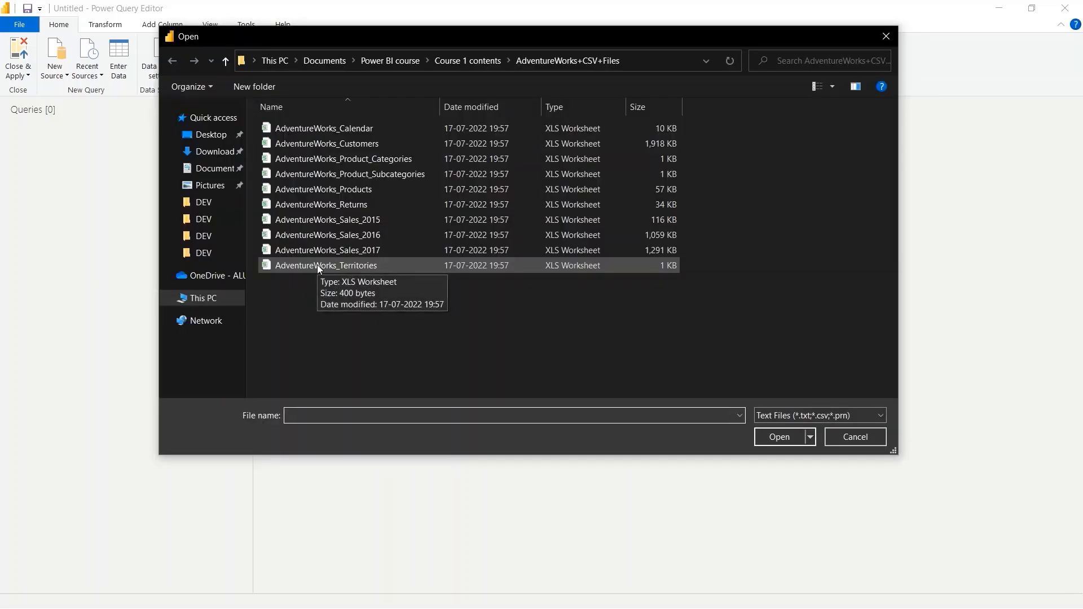
pyautogui.click(326, 145)
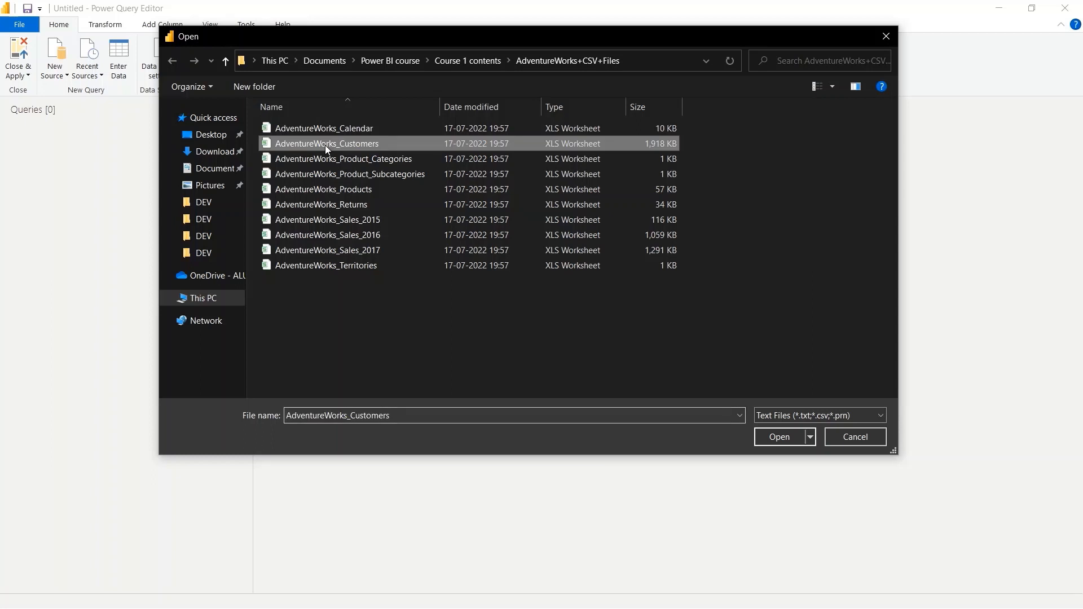
pyautogui.click(781, 441)
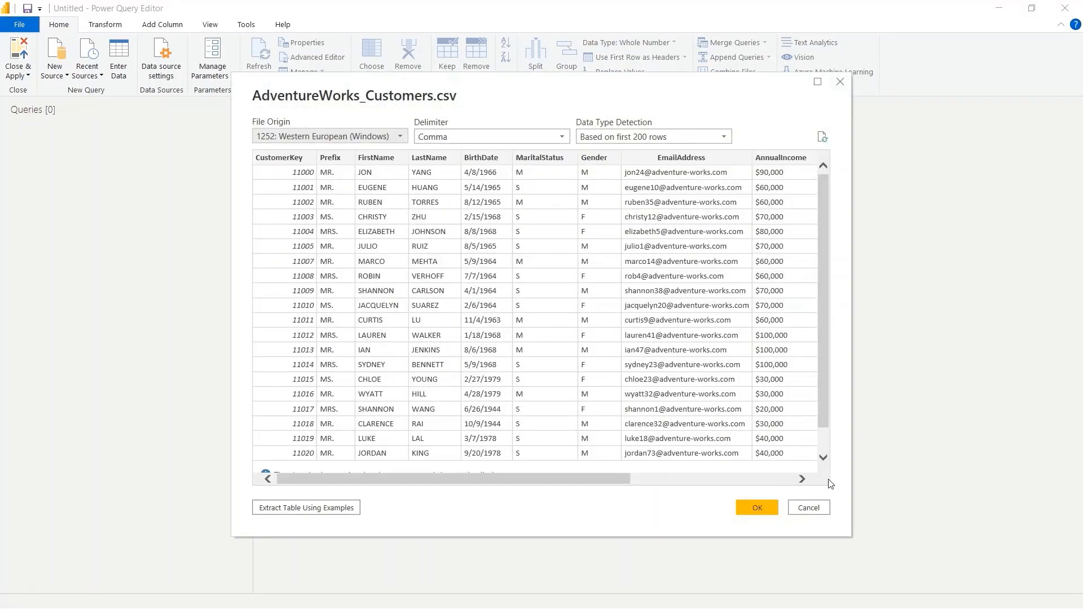
pyautogui.click(762, 506)
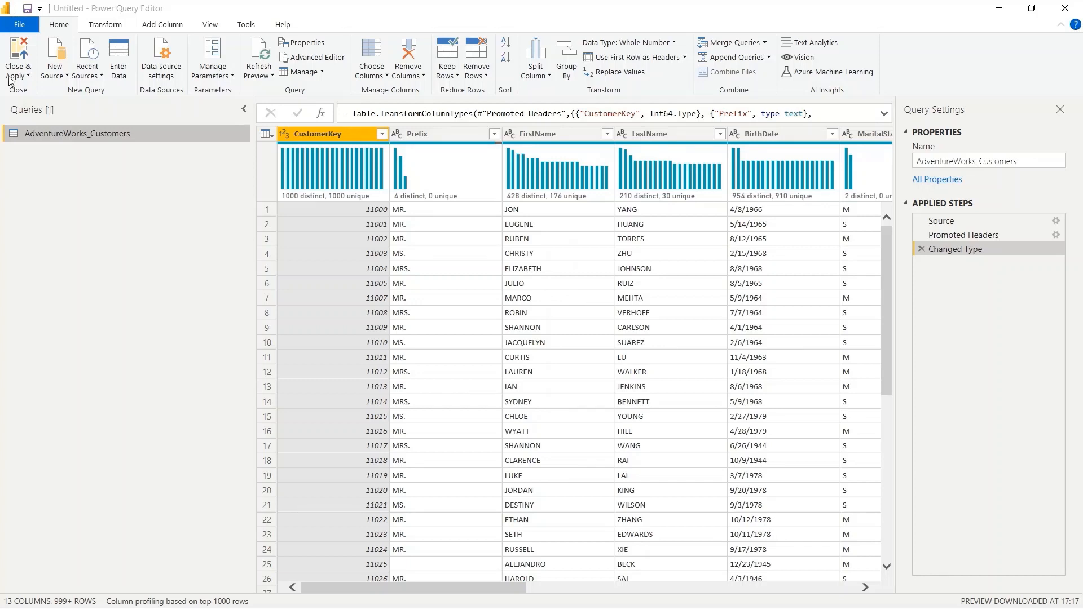
# - Examine the Split Column, Format and Extract options available for transforming text columns
pyautogui.click(106, 25)
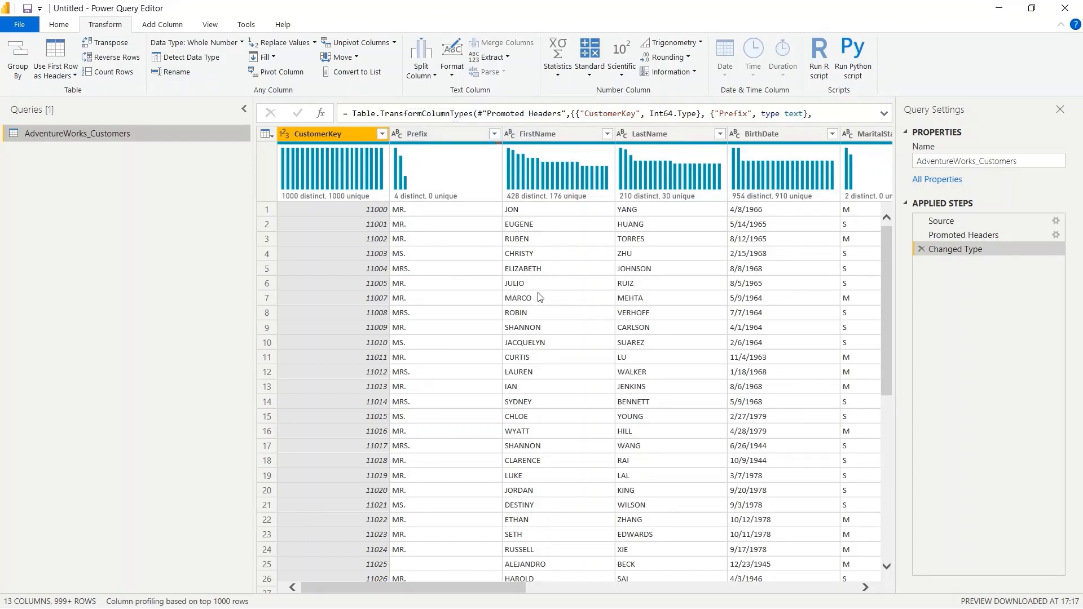
pyautogui.click(430, 73)
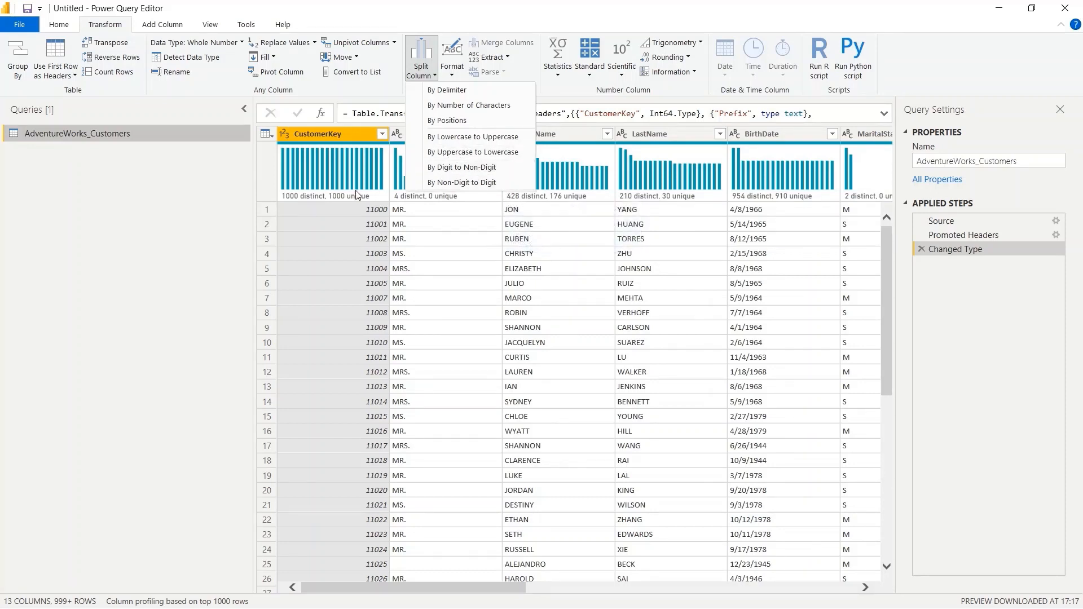
pyautogui.click(216, 186)
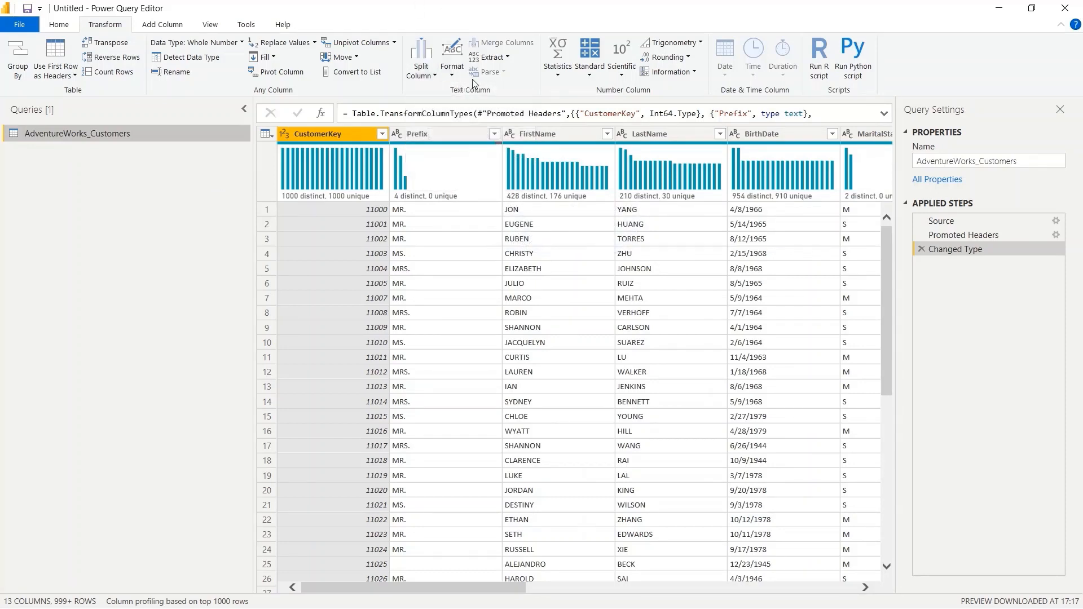
pyautogui.click(453, 78)
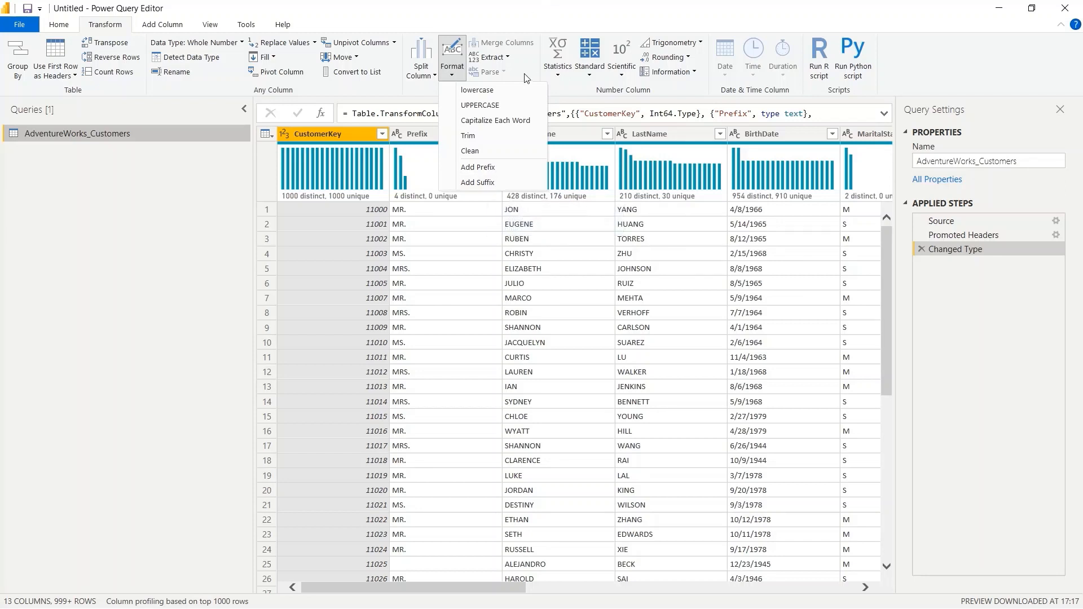
pyautogui.click(504, 62)
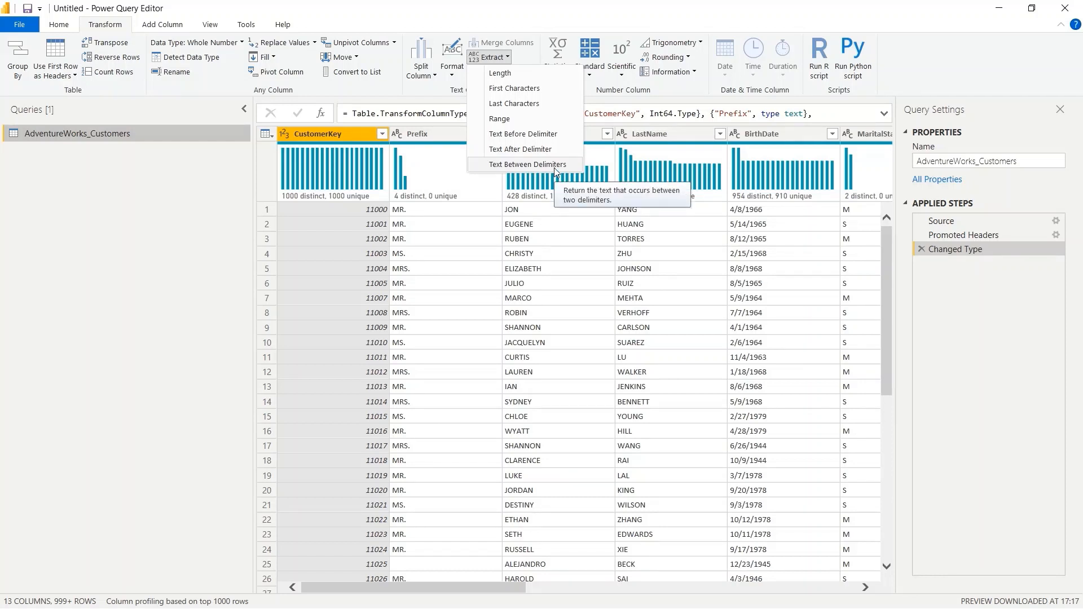
# - Try converting the Prefix column's text to lowercase, and delete that transformation from the applied steps
pyautogui.click(439, 131)
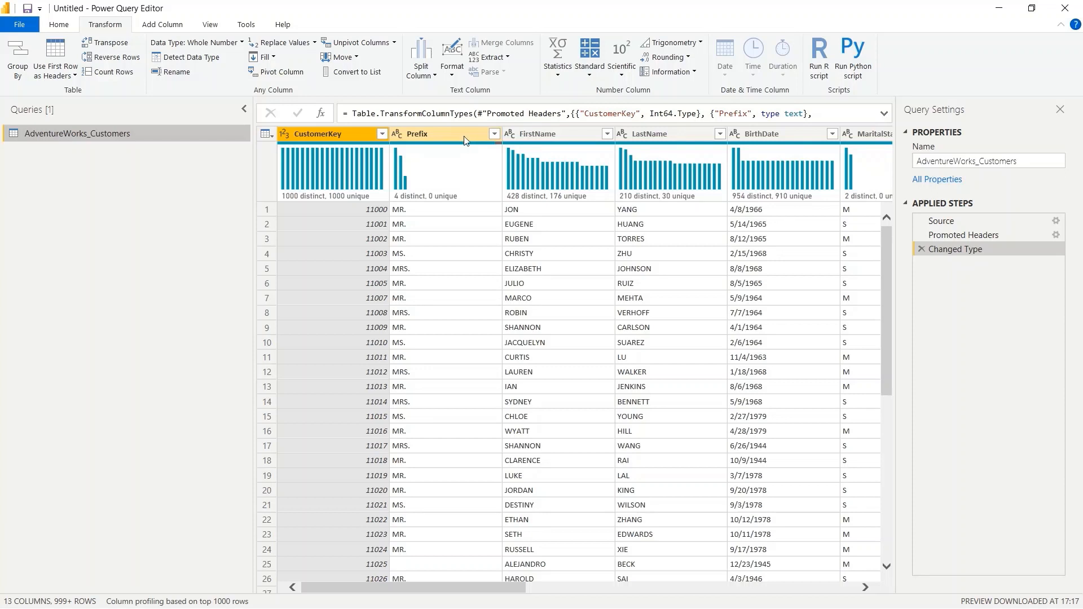
pyautogui.click(438, 134)
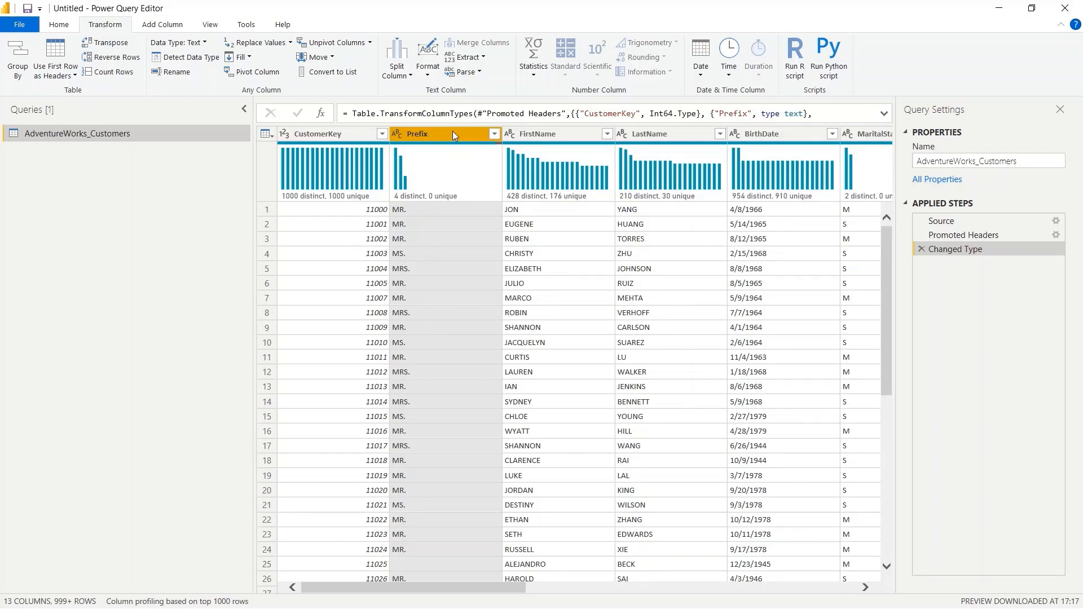
pyautogui.click(427, 61)
pyautogui.click(482, 91)
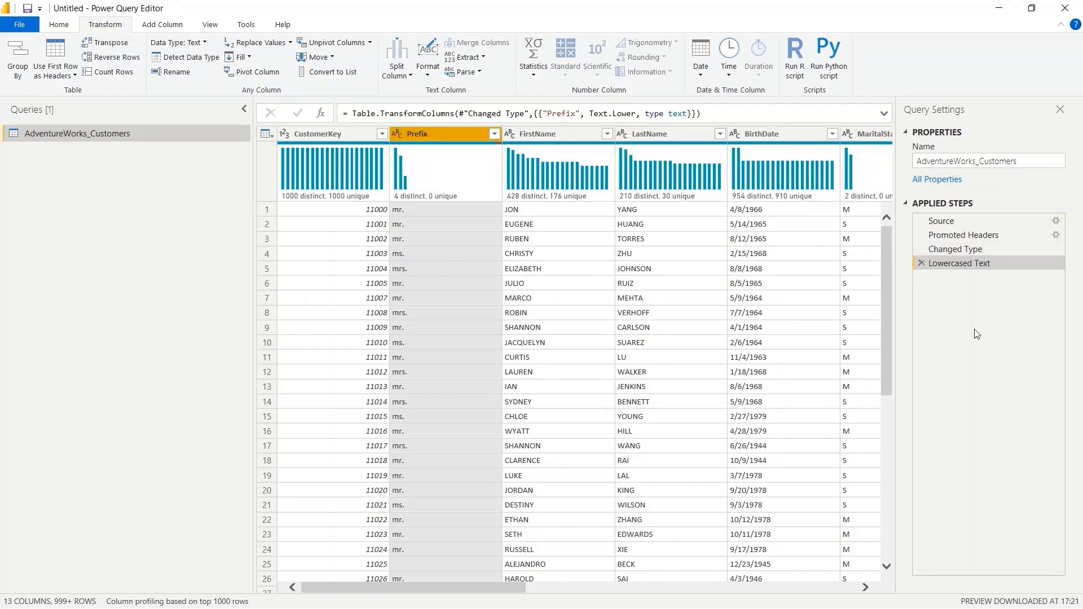
pyautogui.click(922, 263)
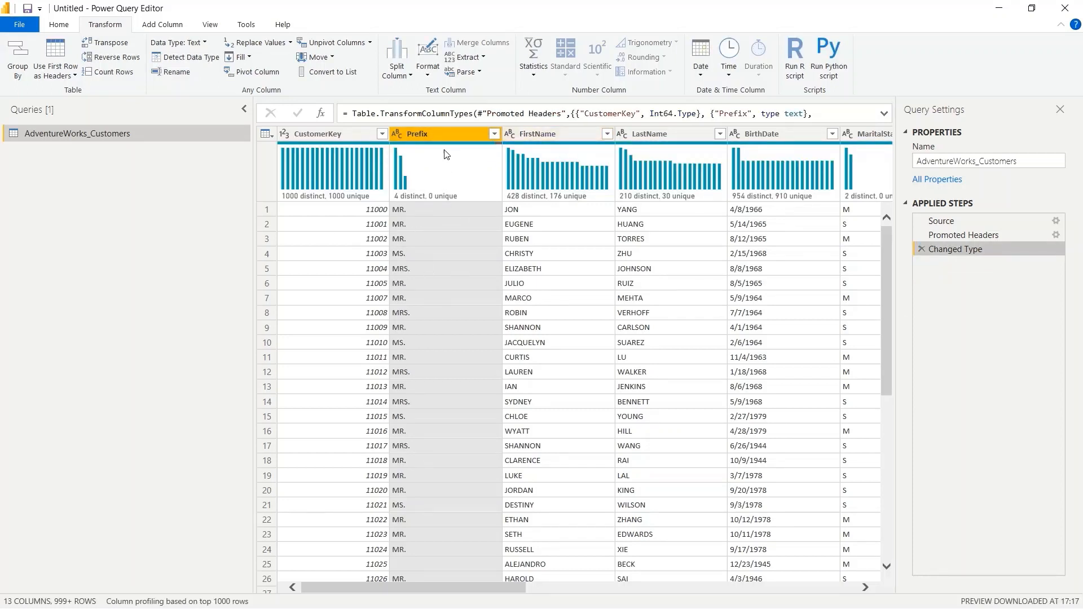
# - Try capitalizing each word in the FirstName column, and delete that transformation from the applied steps
pyautogui.click(564, 134)
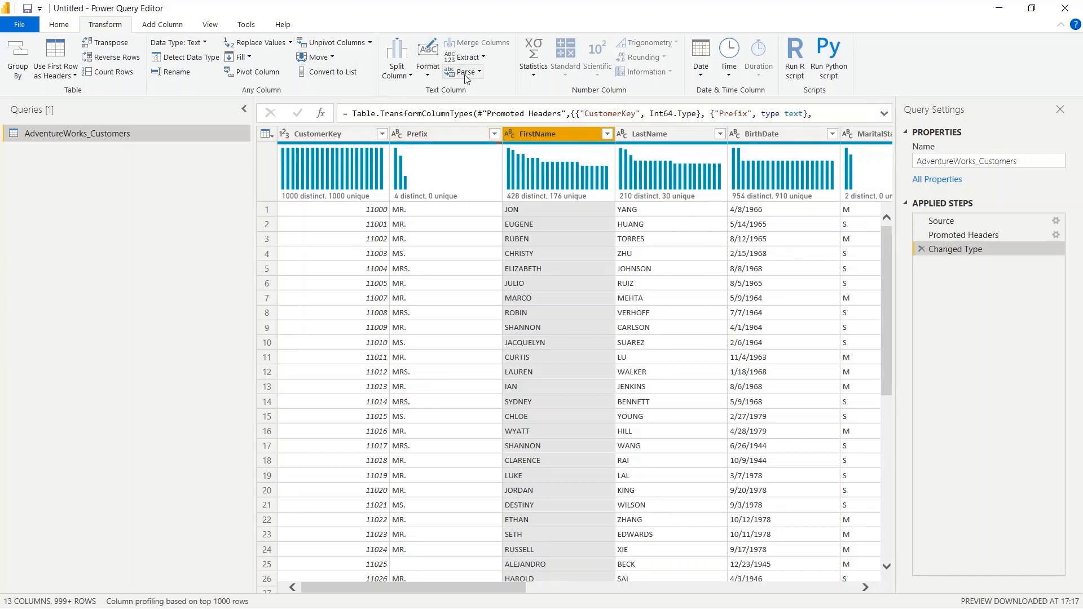
pyautogui.click(424, 77)
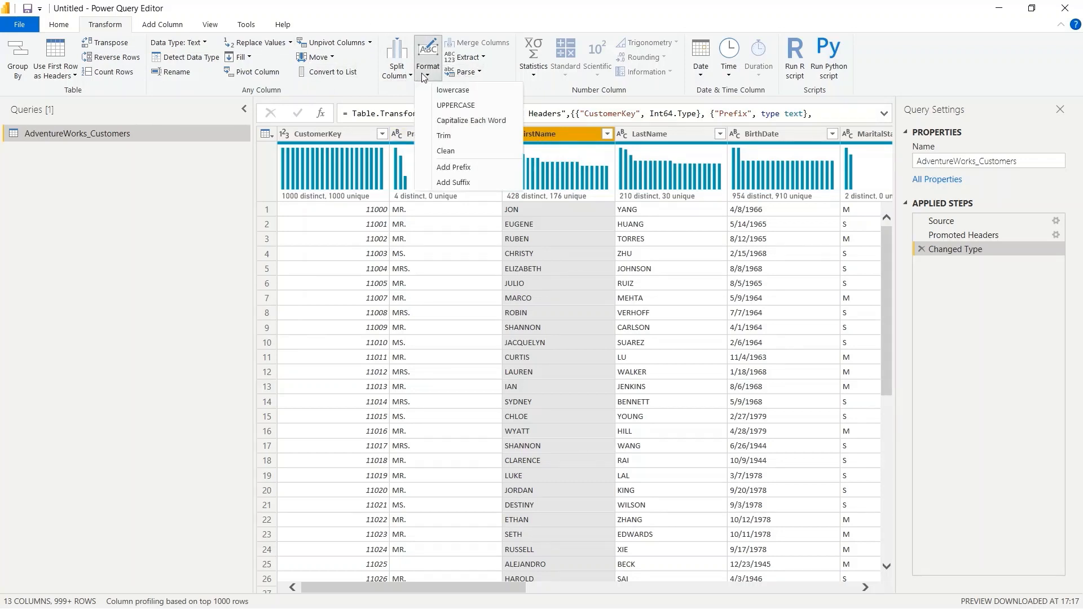
pyautogui.click(480, 121)
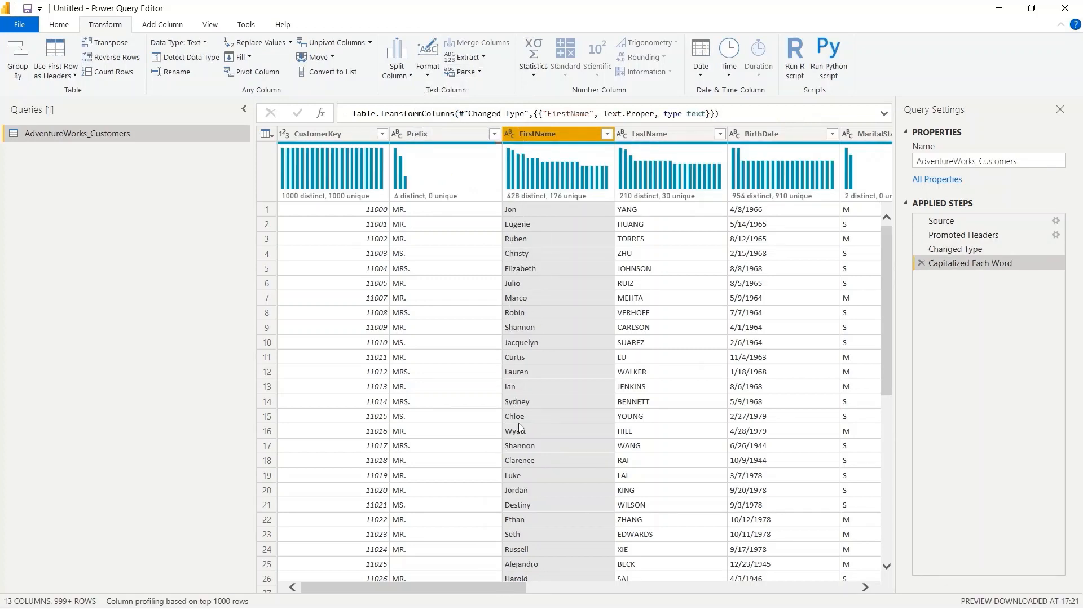
pyautogui.click(918, 263)
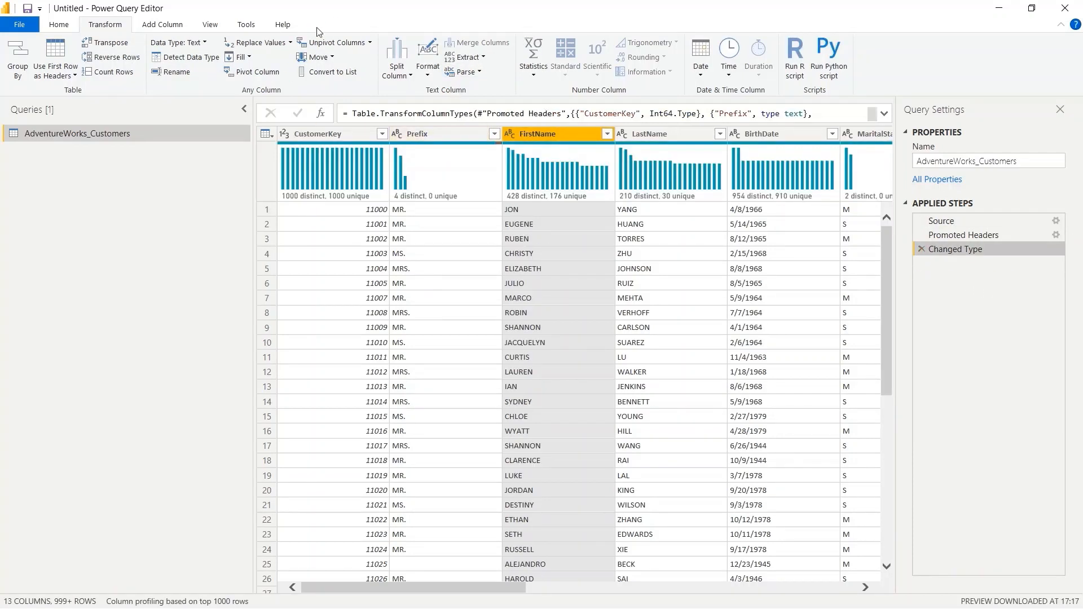
pyautogui.click(430, 73)
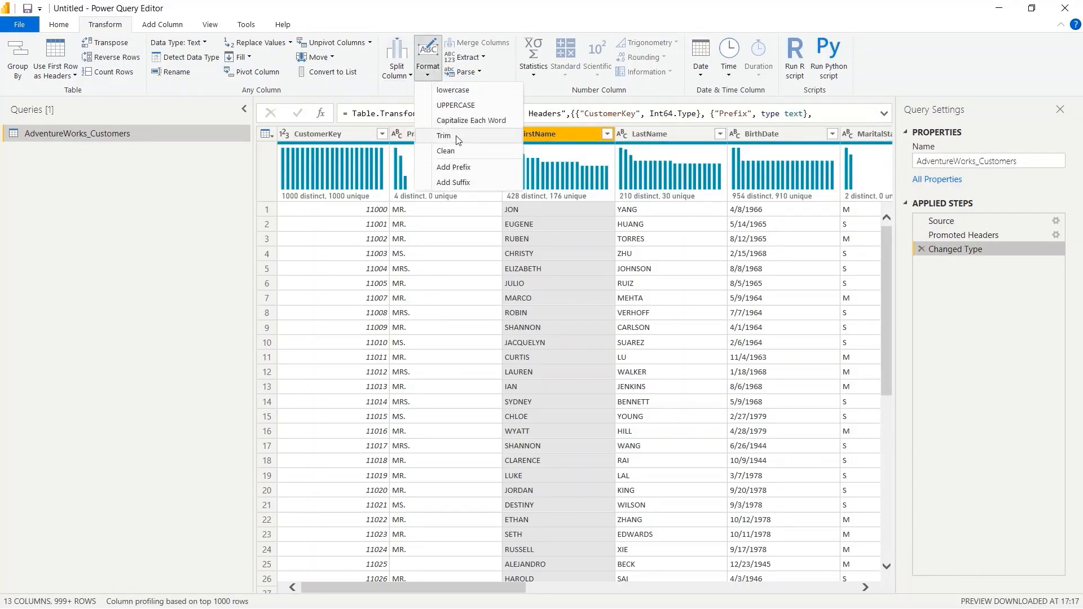
pyautogui.click(688, 133)
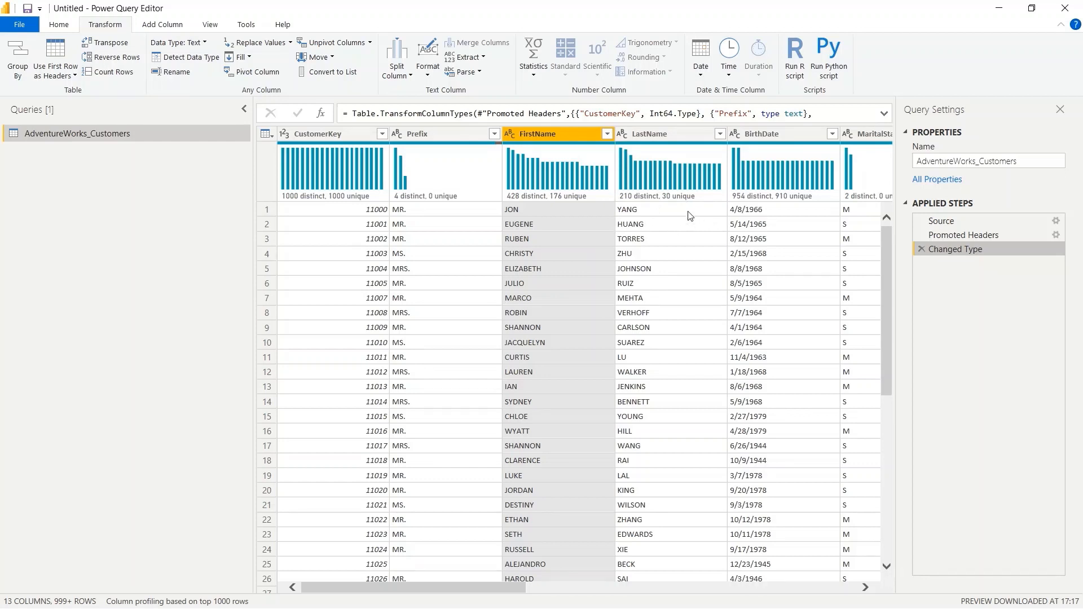
pyautogui.click(467, 57)
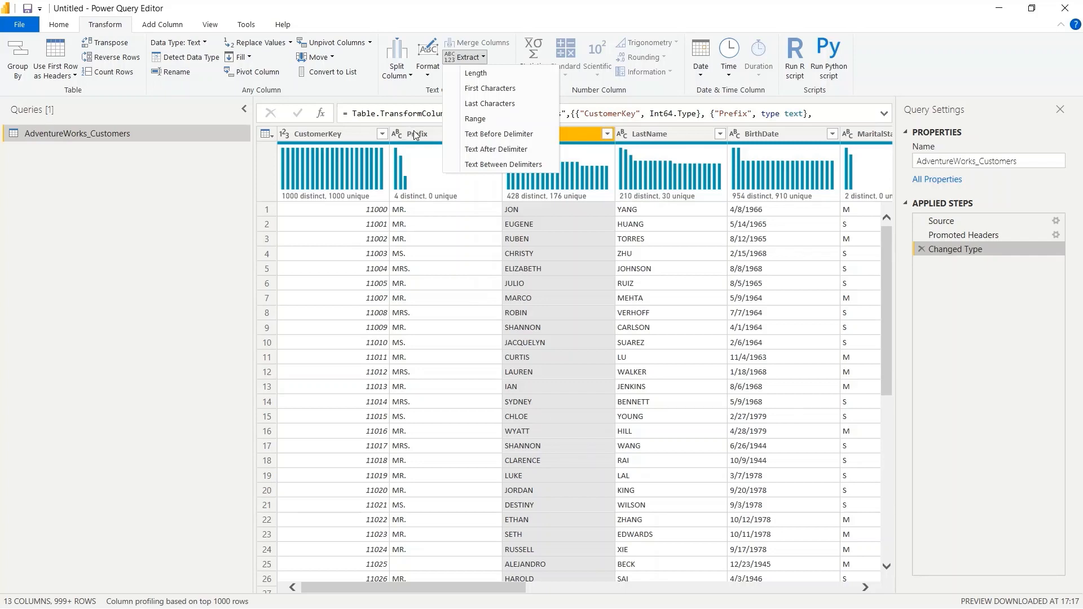
# - Try extracting the text before the delimiter "/" in the BirthDate column, and delete the extraction from the applied steps
pyautogui.click(781, 130)
pyautogui.click(787, 134)
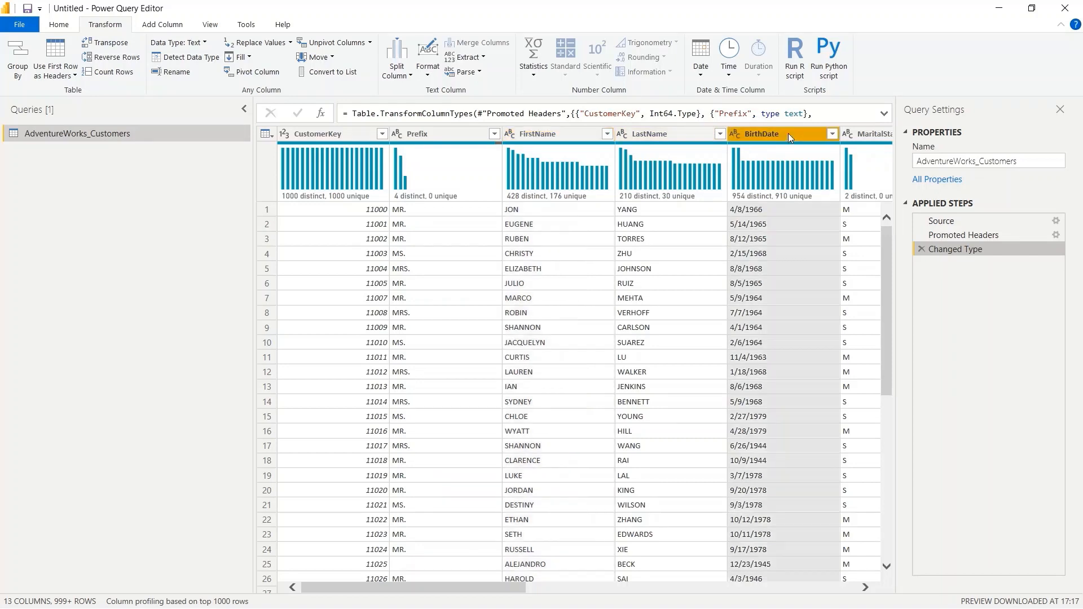
pyautogui.click(478, 58)
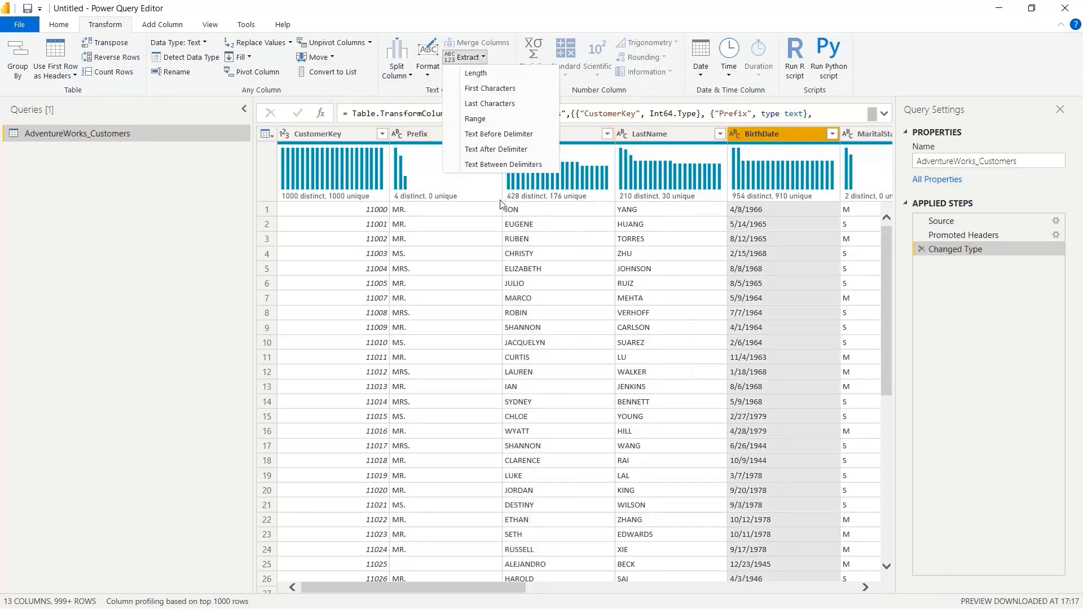
pyautogui.click(506, 135)
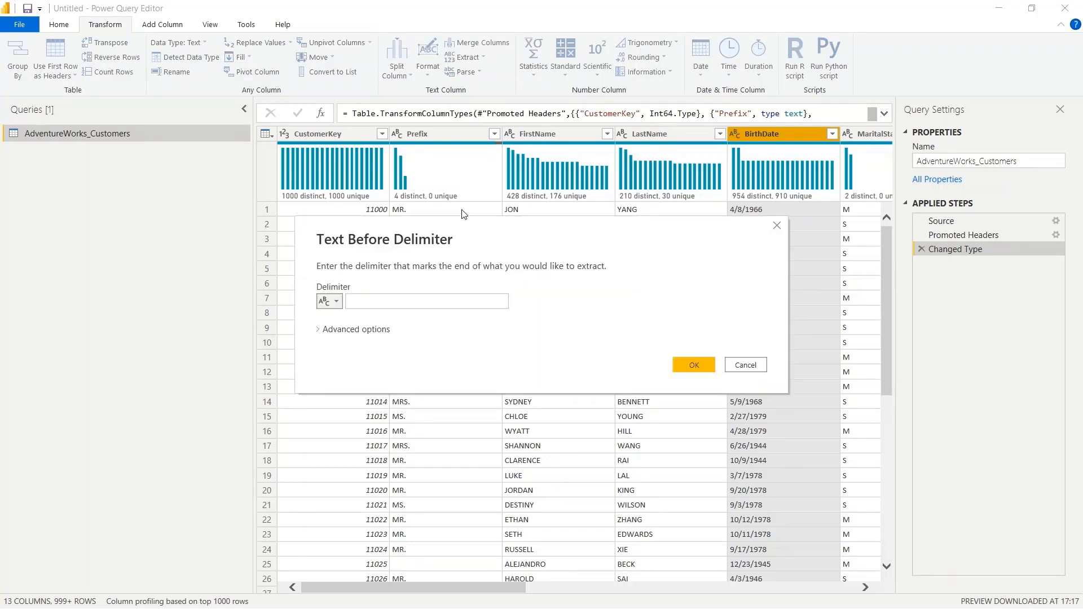
pyautogui.moveTo(502, 231); pyautogui.dragTo(703, 271)
pyautogui.click(575, 341)
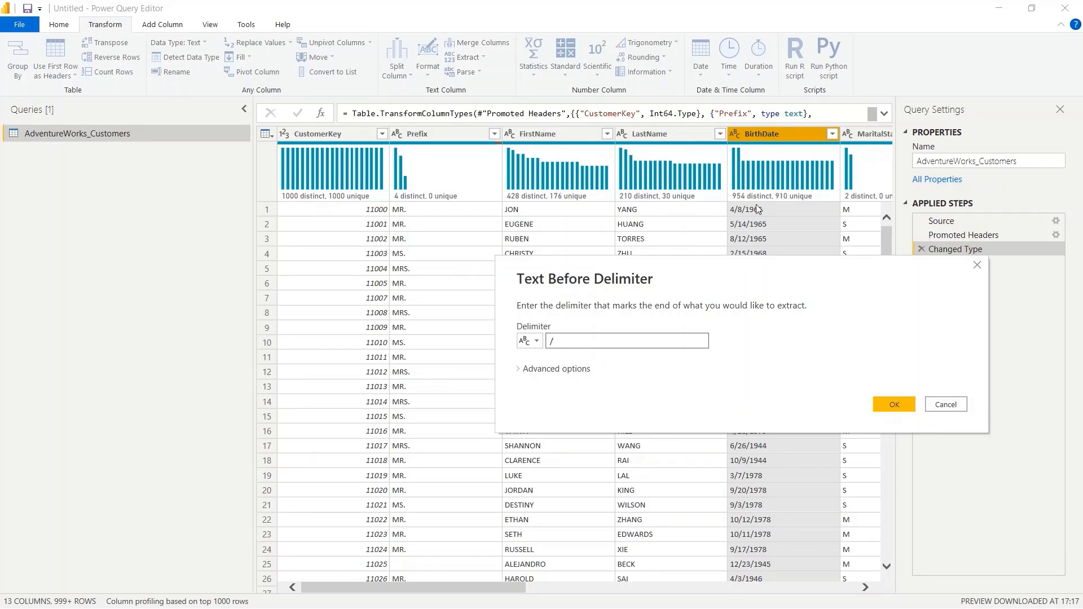
pyautogui.doubleClick(586, 336)
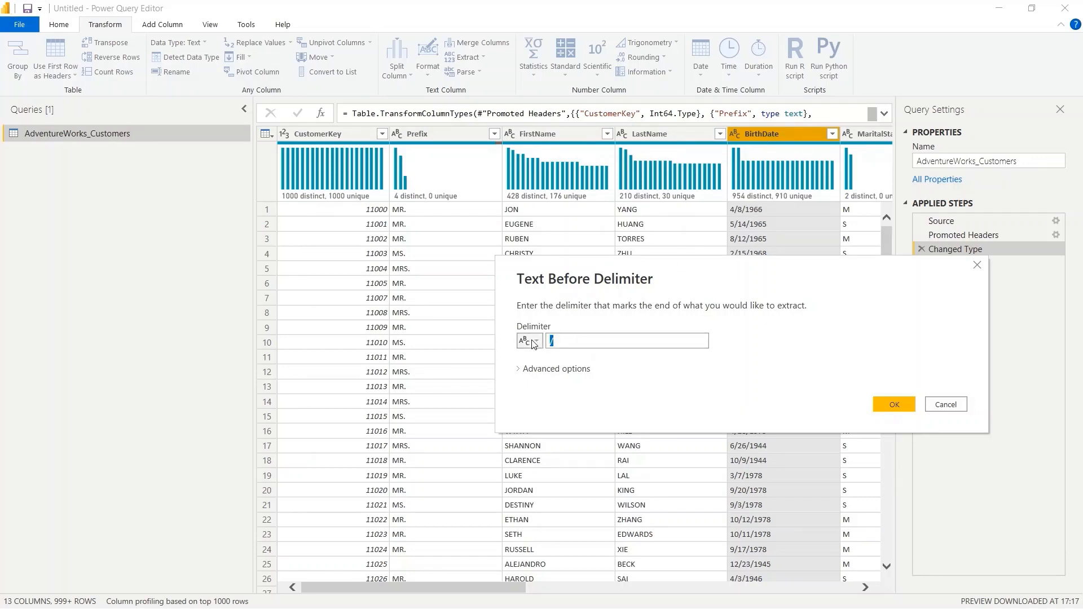
pyautogui.click(894, 405)
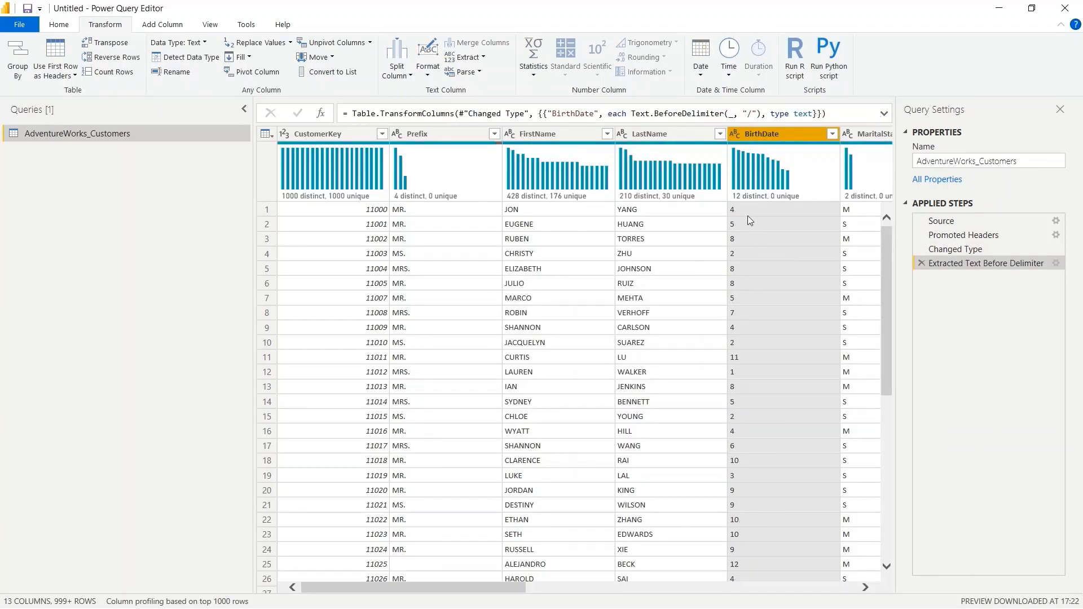
pyautogui.click(922, 263)
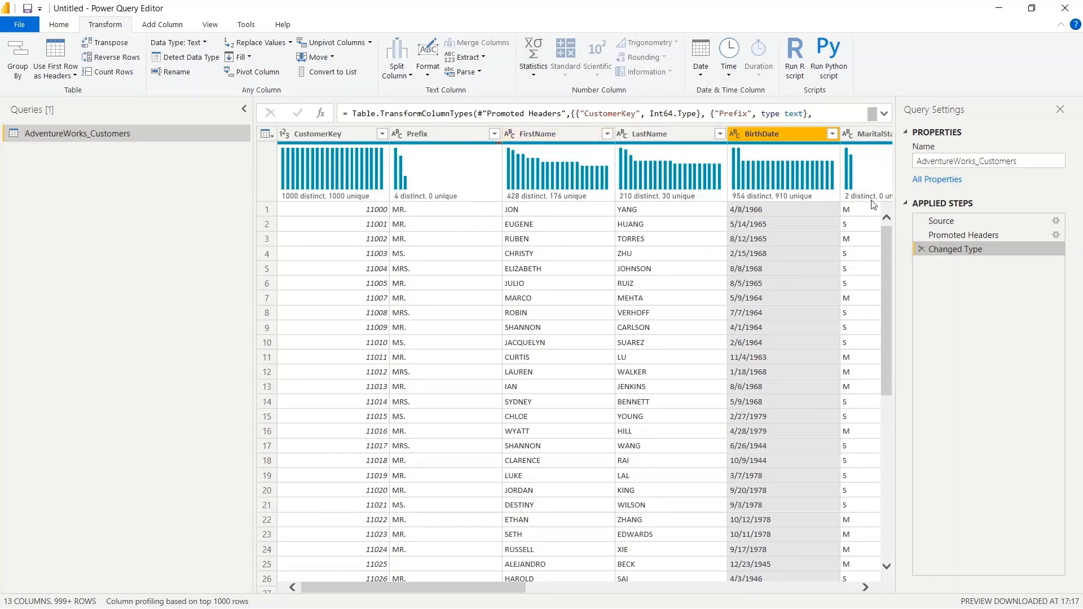
# - Repeat the Text Before Delimiter extraction on BirthDate with "/" as the delimiter, and remove it from the applied steps again
pyautogui.click(464, 57)
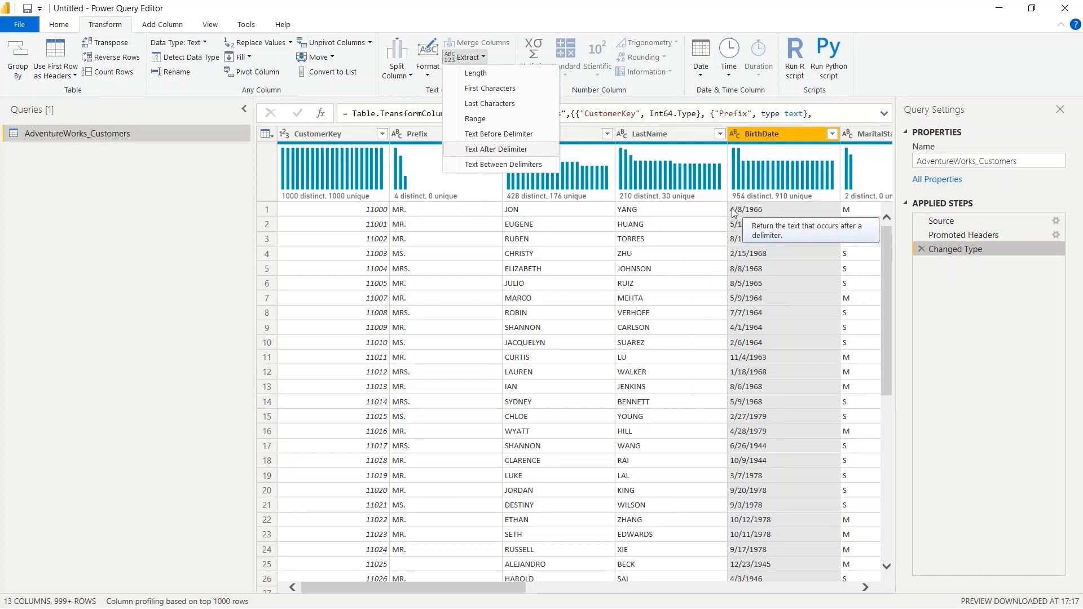
pyautogui.click(514, 138)
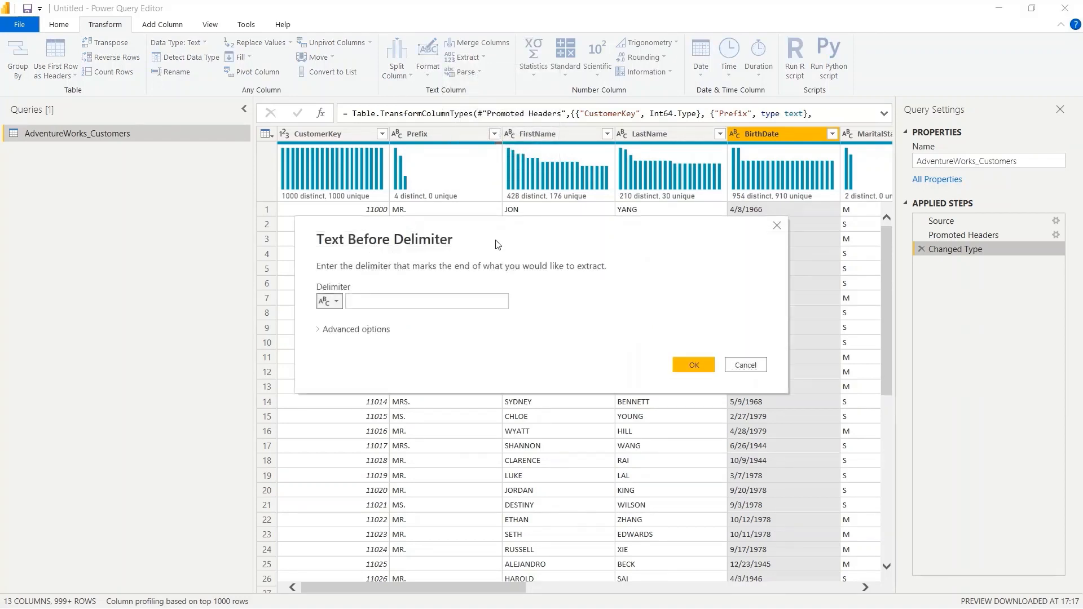
pyautogui.click(387, 301)
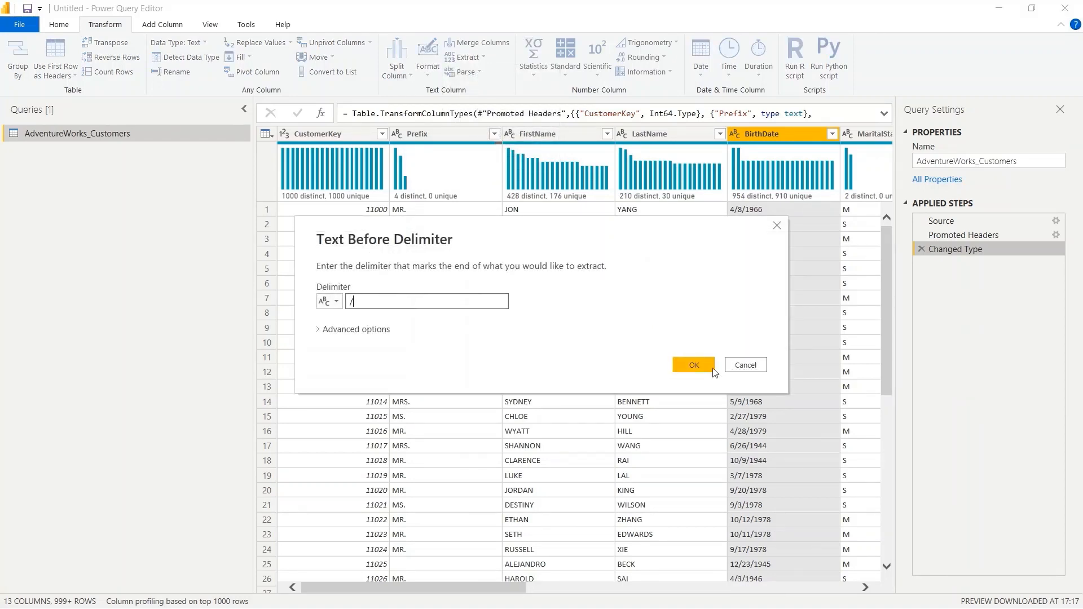
pyautogui.click(696, 365)
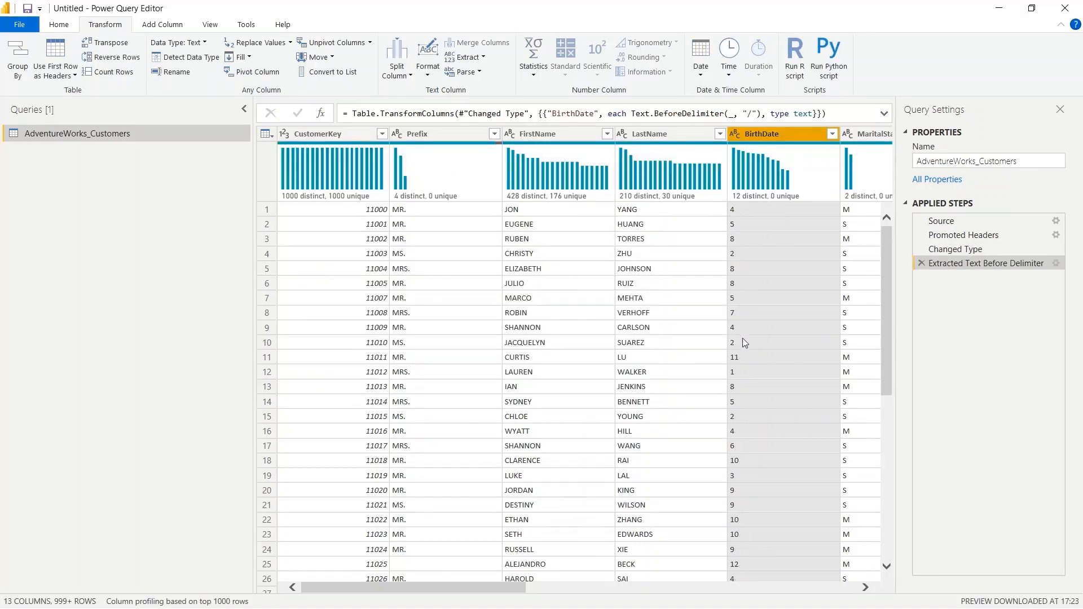
pyautogui.click(919, 263)
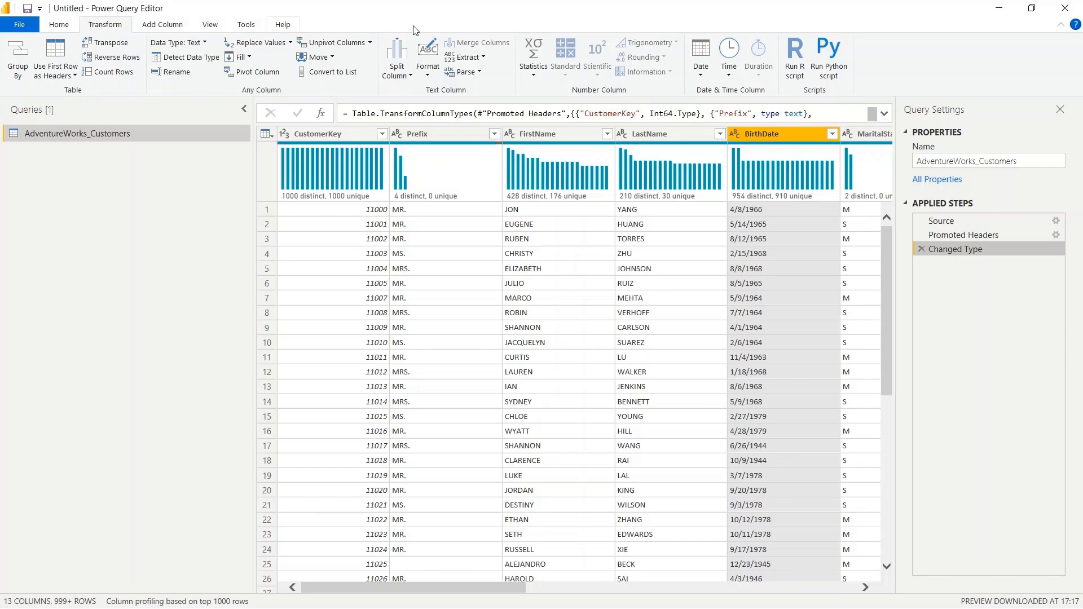
# - Compare the Format and Extract options for adding a new column with those for transforming a column in place
pyautogui.click(162, 24)
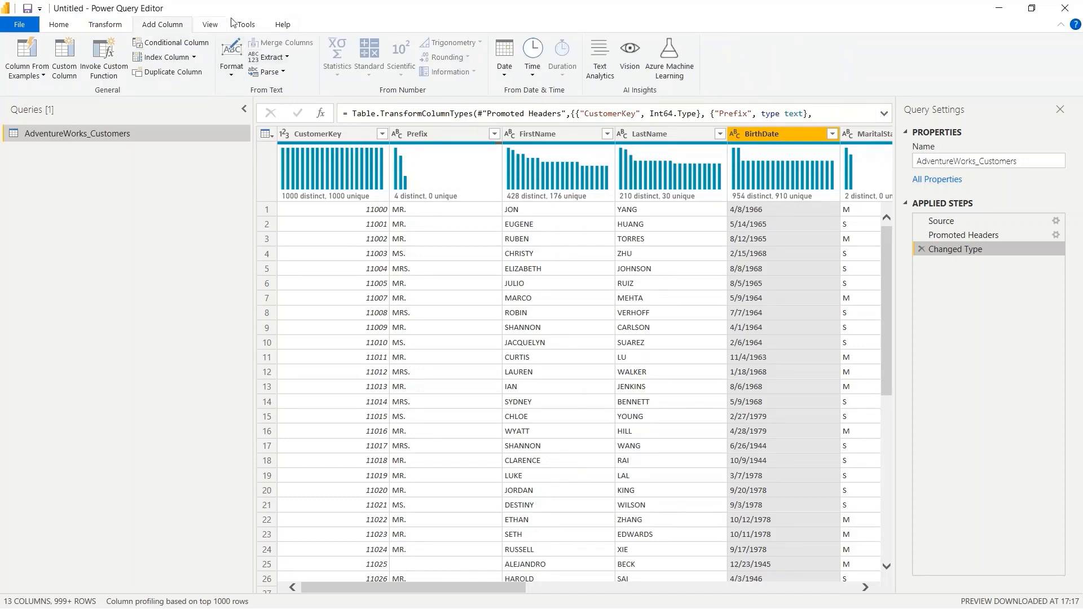
pyautogui.click(224, 77)
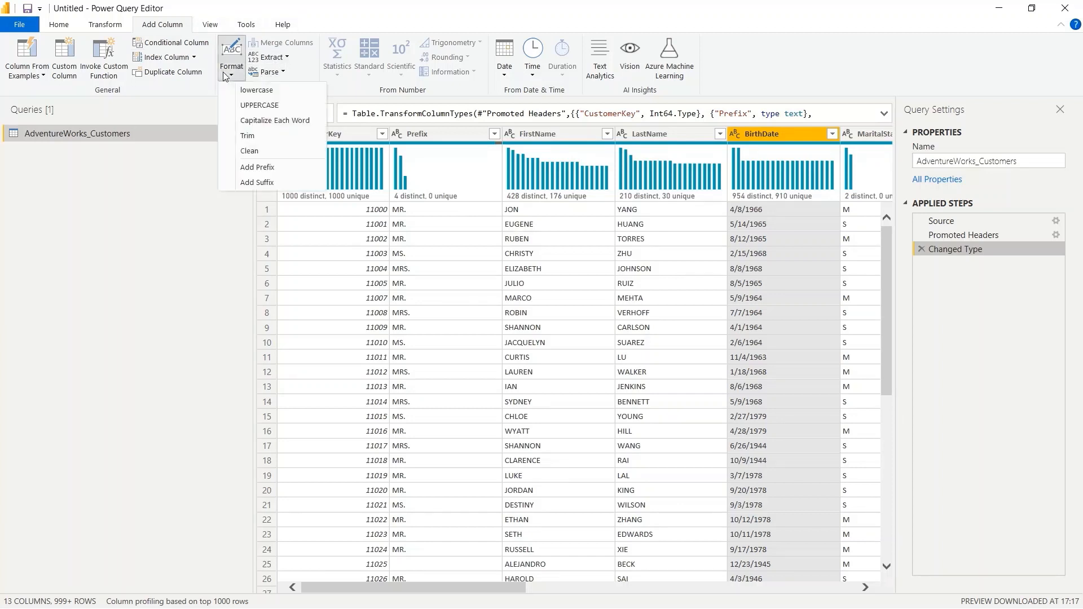
pyautogui.click(279, 59)
pyautogui.click(202, 203)
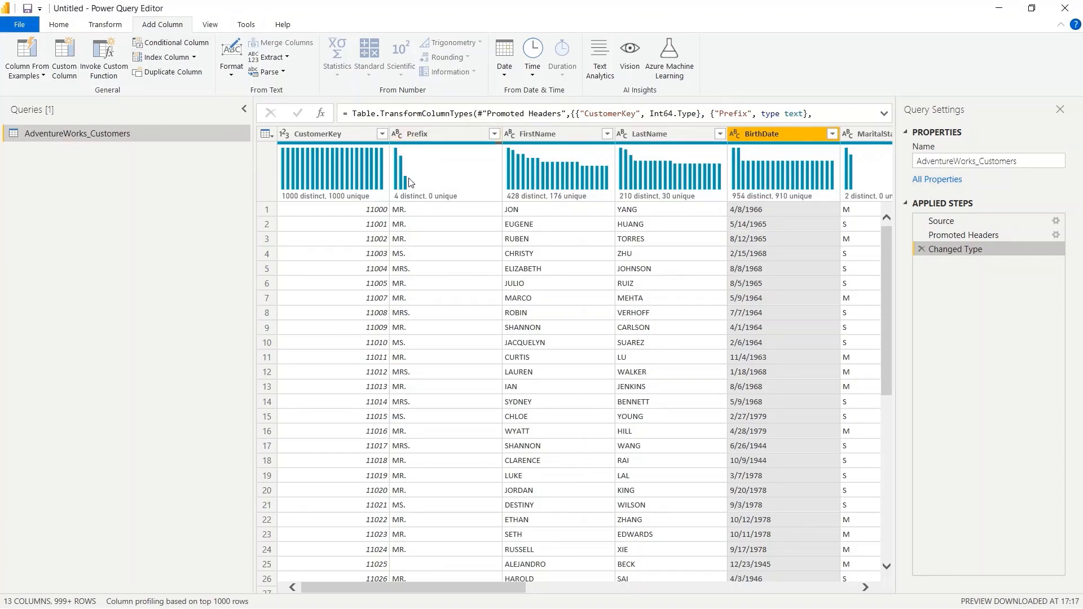
pyautogui.moveTo(411, 182)
pyautogui.click(105, 25)
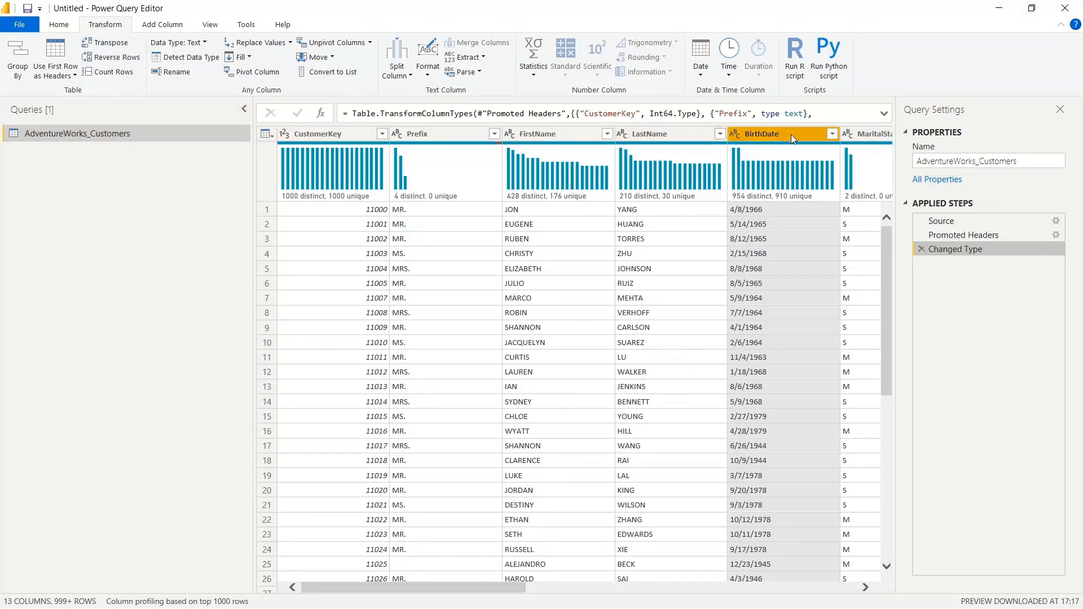
pyautogui.click(484, 58)
pyautogui.click(431, 76)
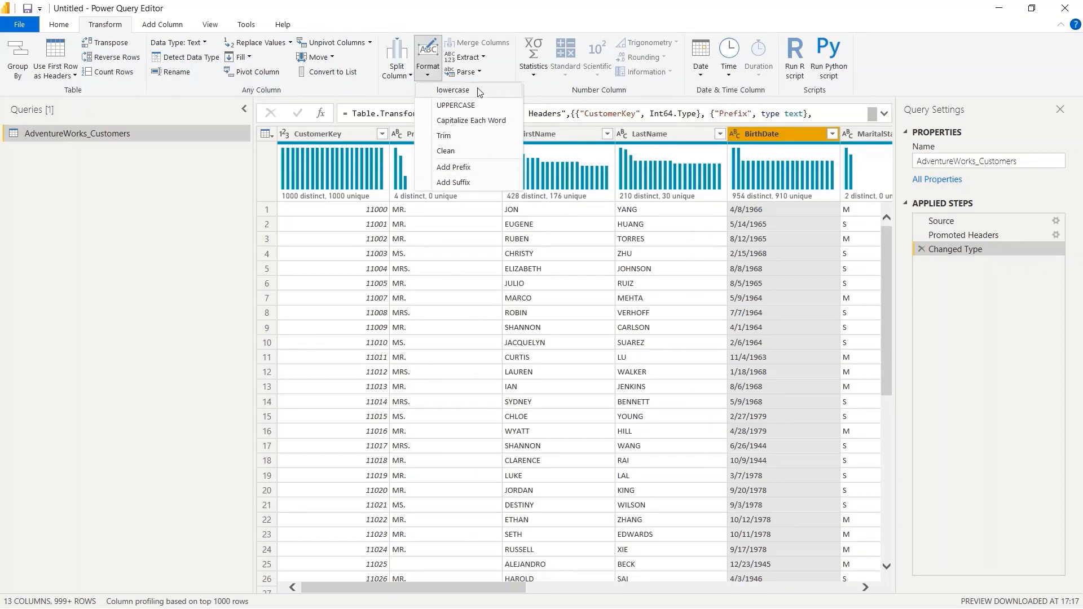
pyautogui.click(185, 194)
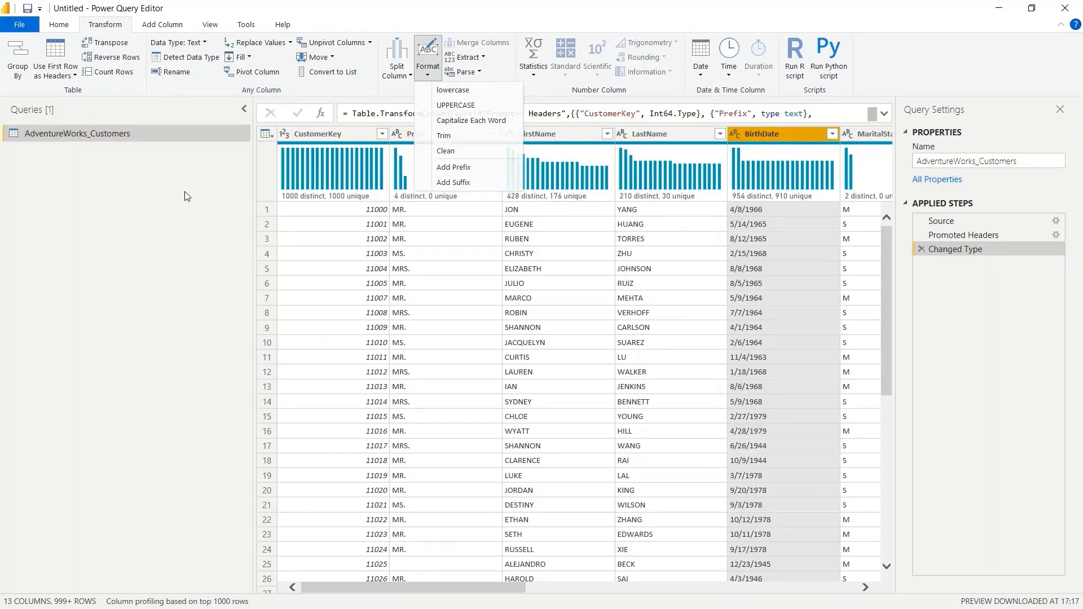
# - Try extracting the first 2 characters of the BirthDate column in place, and delete that extraction from the applied steps
pyautogui.click(472, 62)
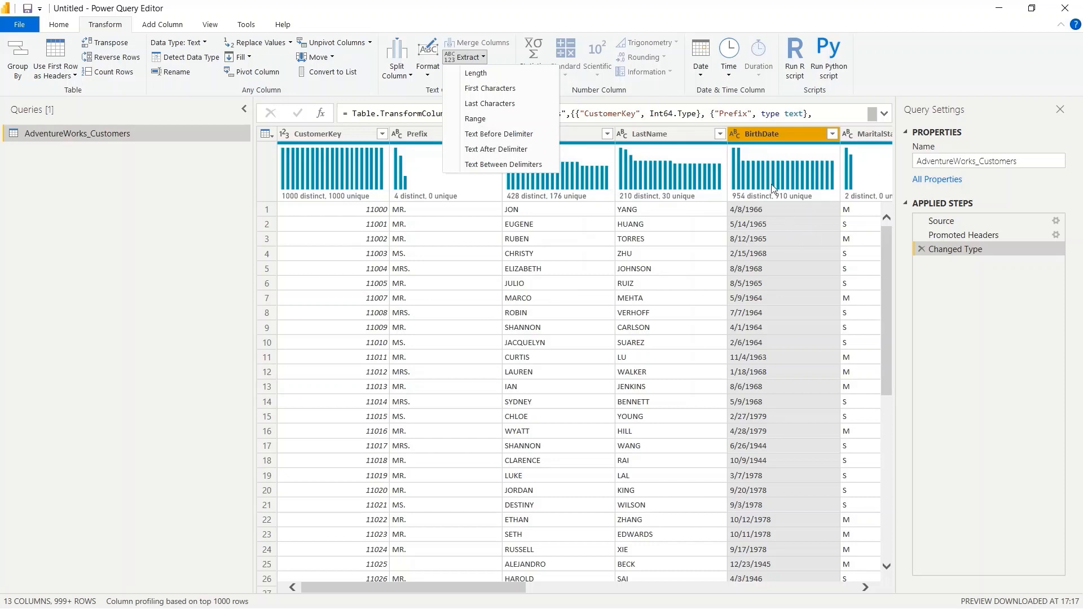
pyautogui.click(510, 89)
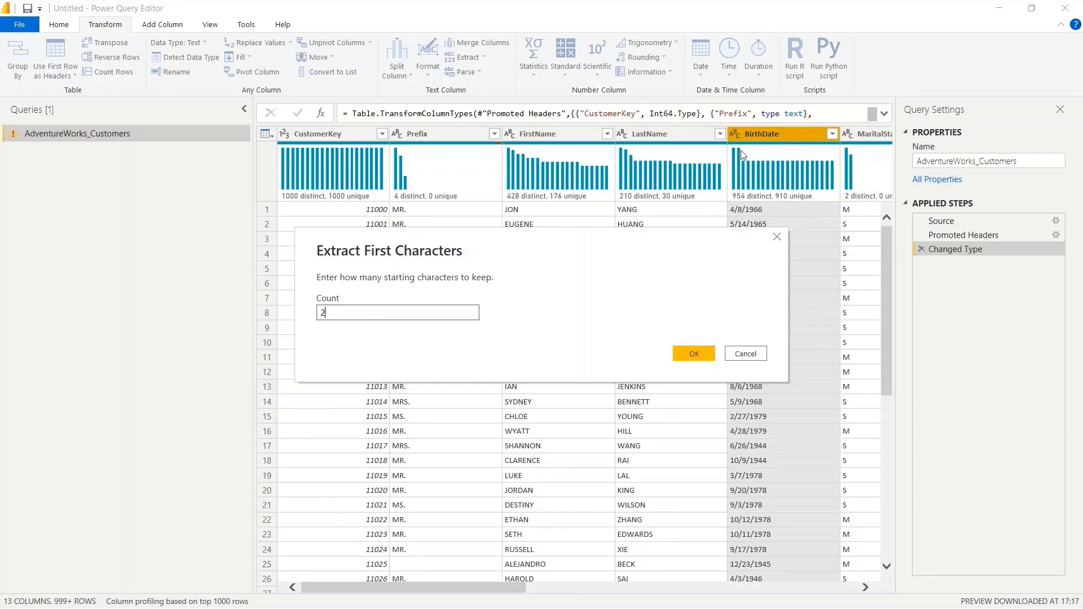
pyautogui.click(700, 351)
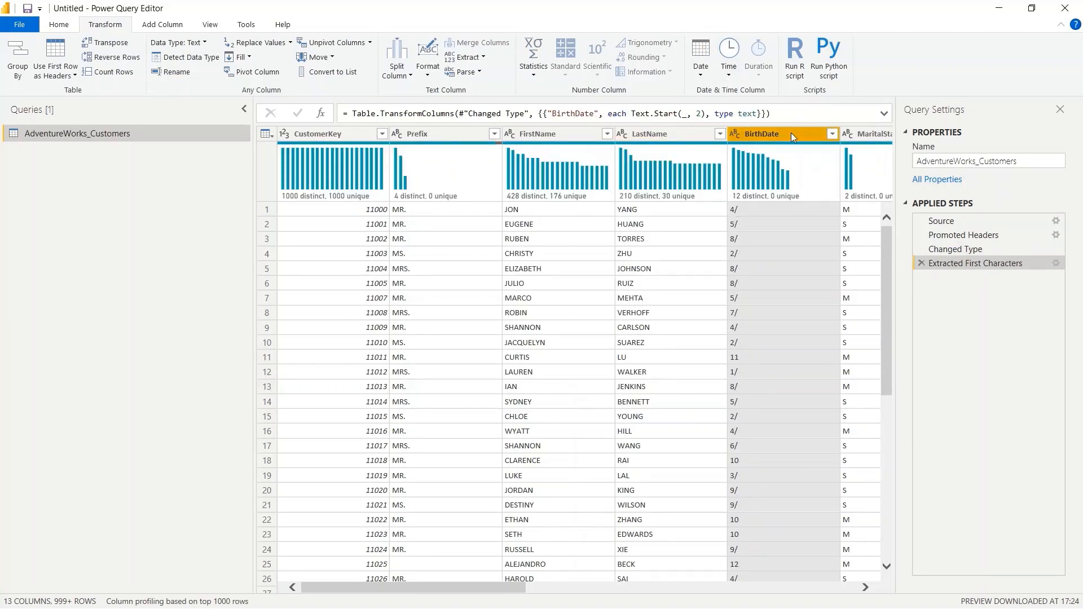
pyautogui.hscroll(5, 715, 268)
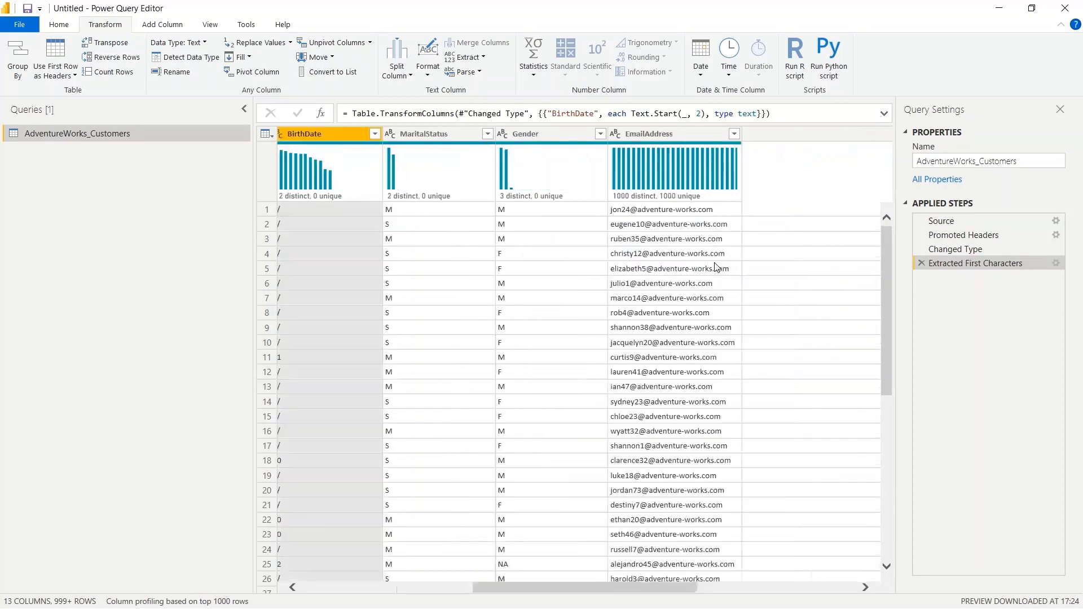
pyautogui.hscroll(3, 715, 268)
pyautogui.hscroll(-10, 715, 267)
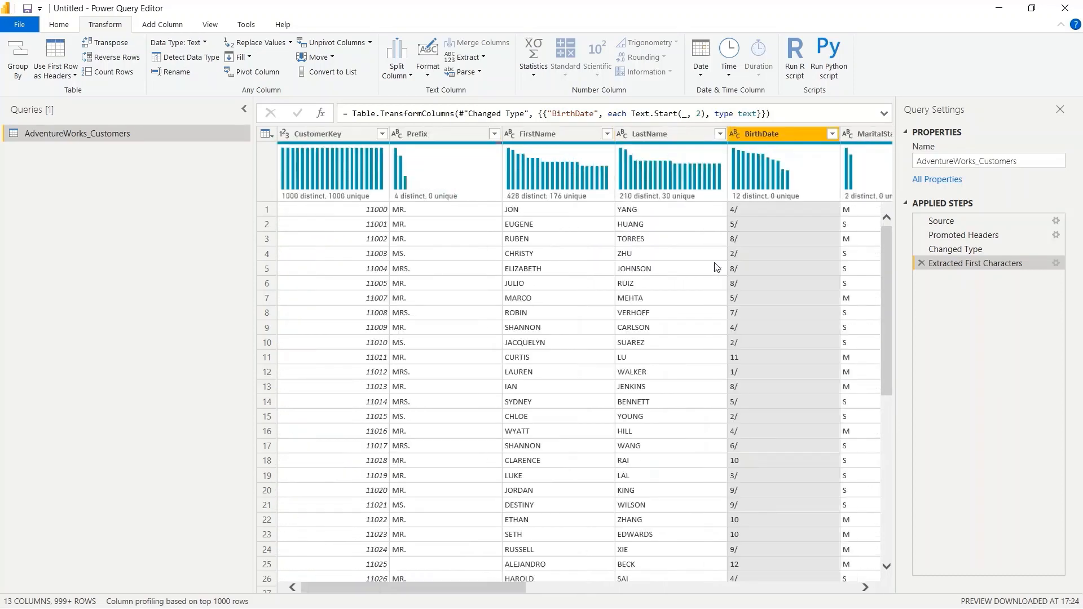
pyautogui.click(921, 264)
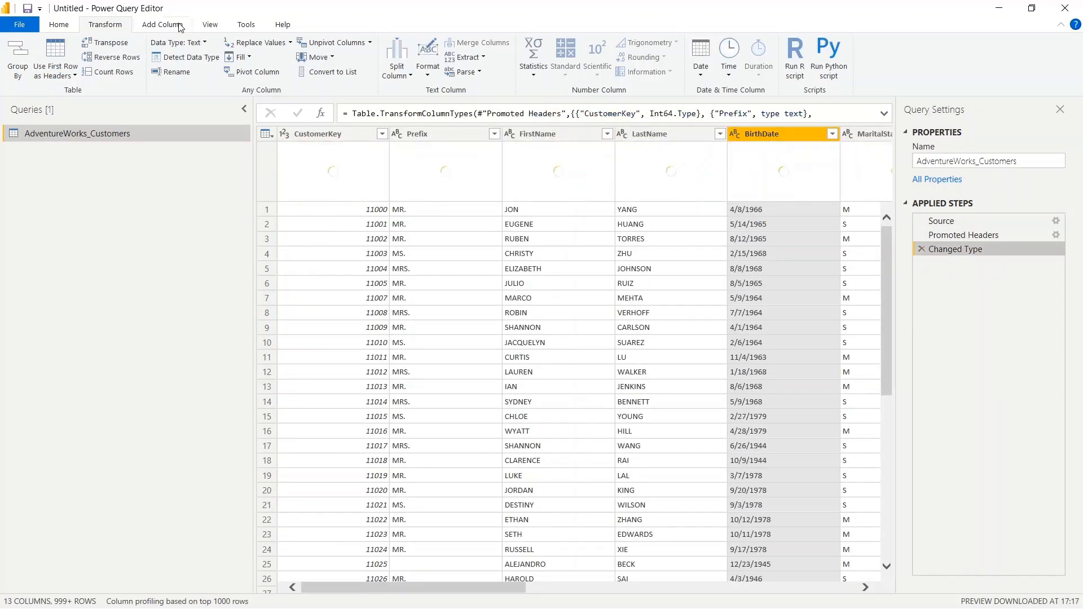
# - Add a new column containing the first 2 characters of BirthDate, and compare it with the original BirthDate column
pyautogui.click(161, 25)
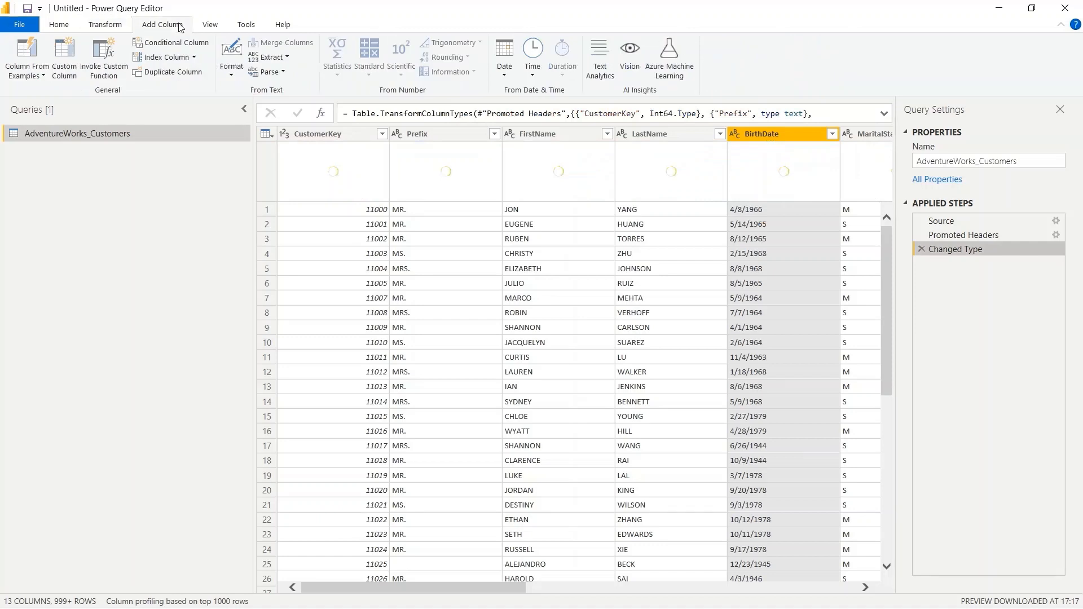
pyautogui.click(260, 61)
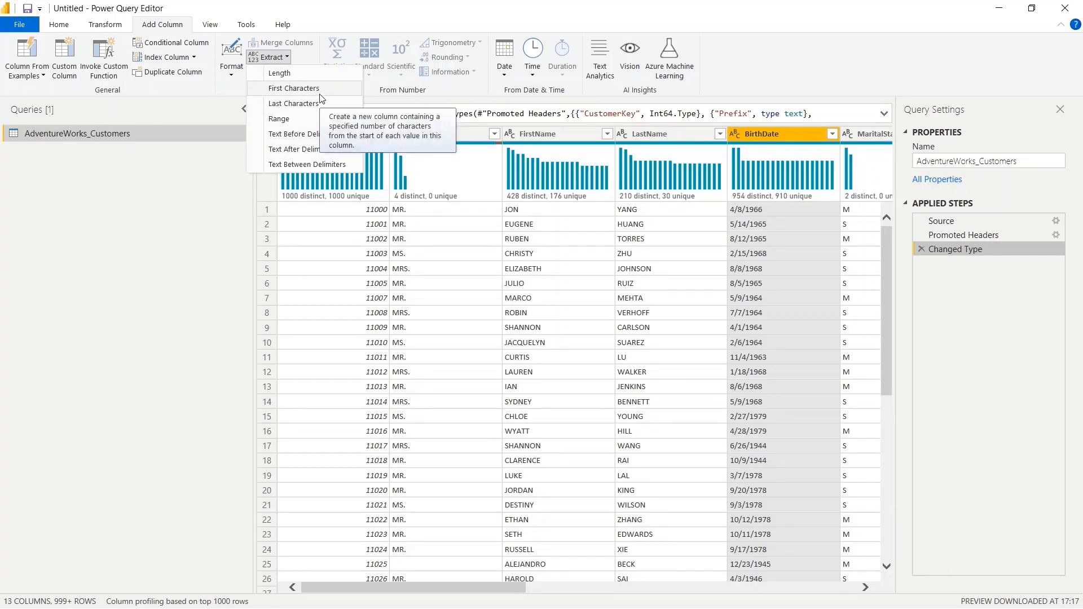
pyautogui.click(335, 89)
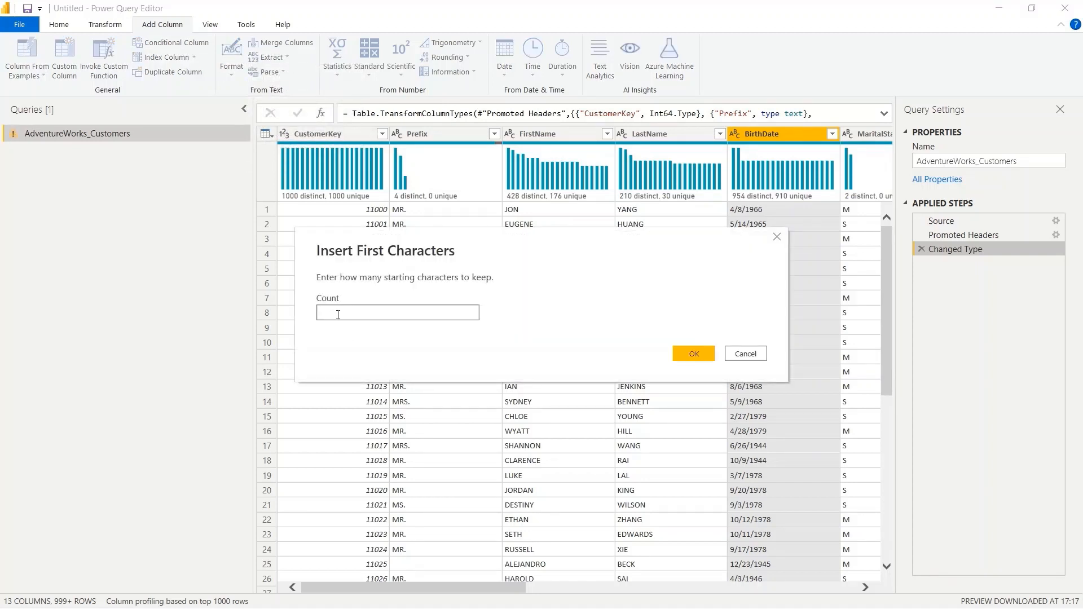
pyautogui.click(695, 353)
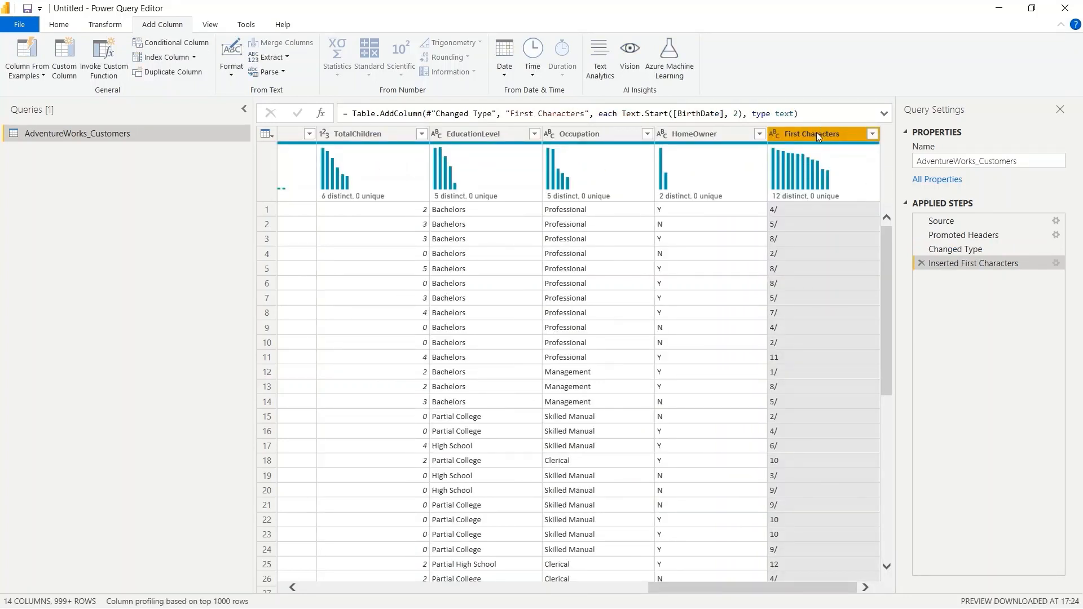
pyautogui.keyDown('ctrl'); pyautogui.click(691, 131); pyautogui.keyUp('ctrl')
pyautogui.click(837, 134)
pyautogui.hscroll(-10, 524, 246)
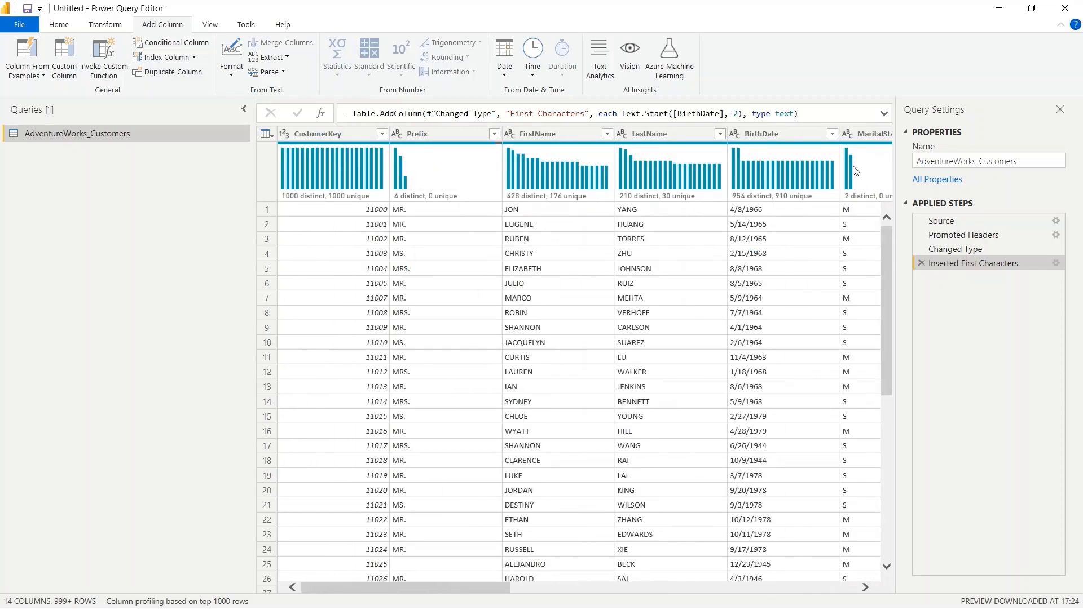
pyautogui.click(745, 134)
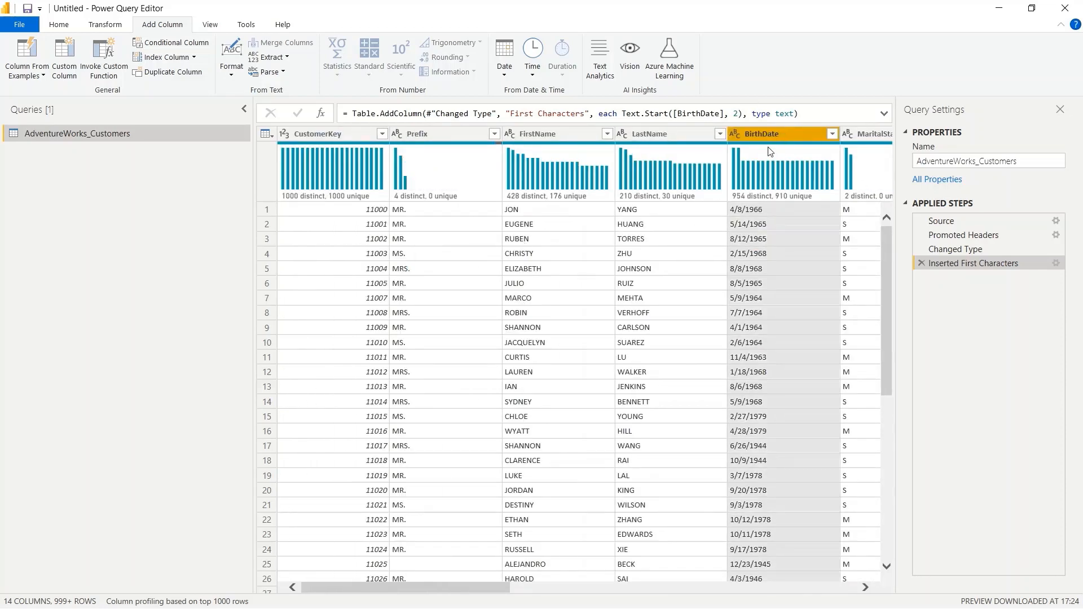
pyautogui.hscroll(10, 766, 206)
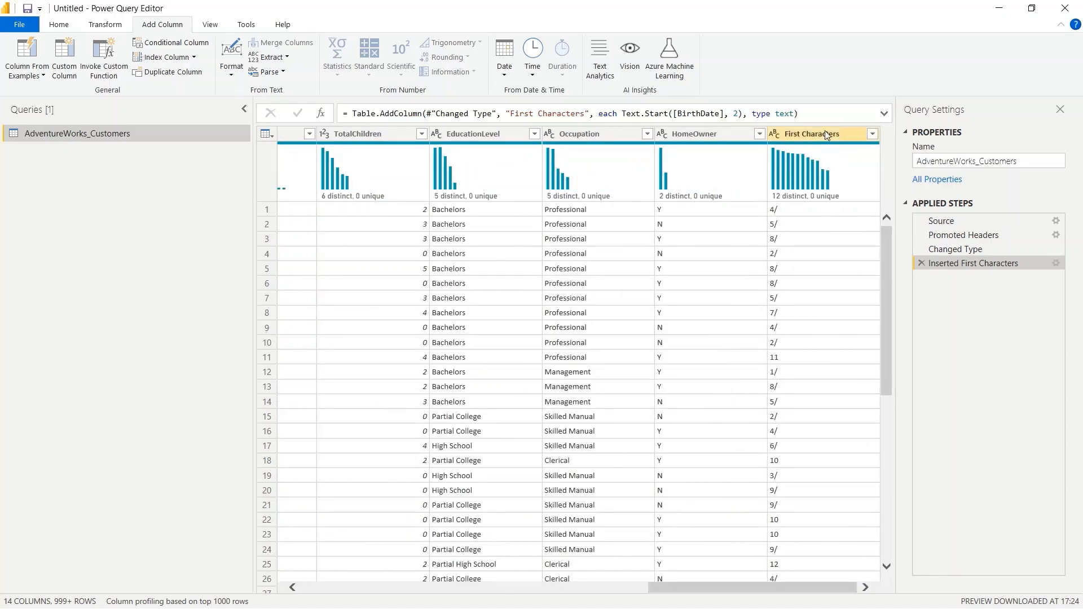